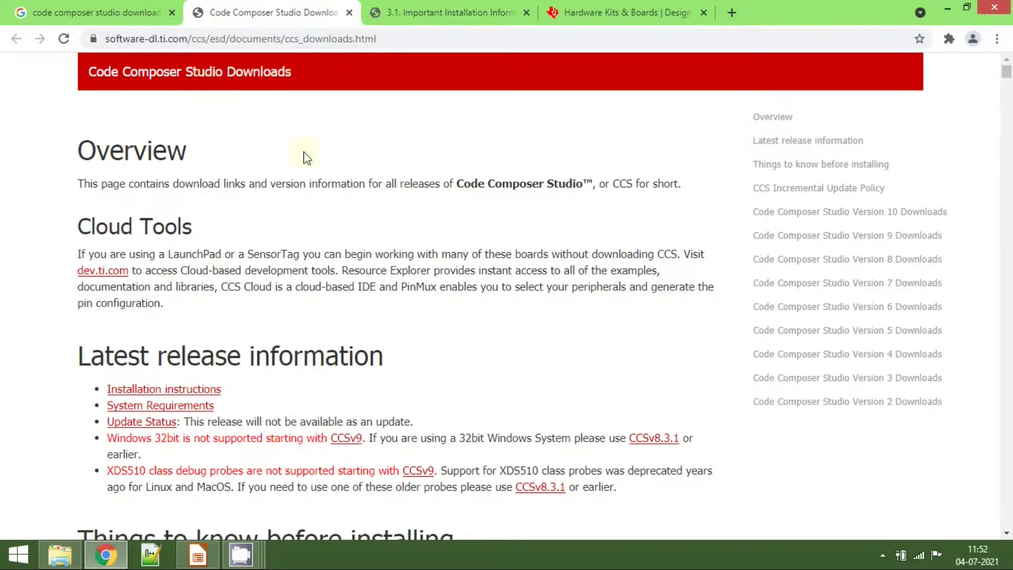
# - Download the single-file offline Windows 64-bit installer for Code Composer Studio 10.3.1 and close the opened archive
pyautogui.scroll(1, 208, 154)
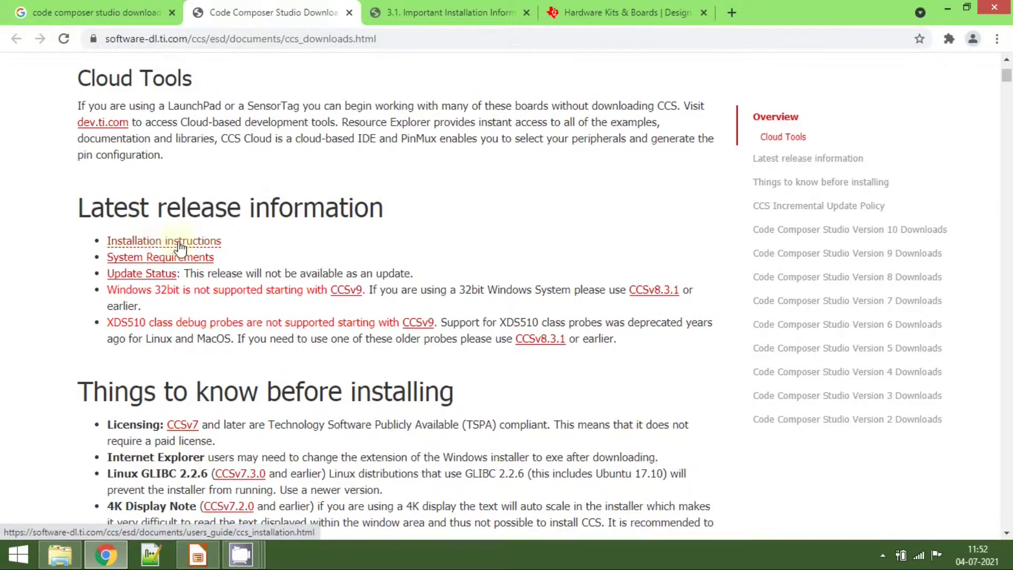
pyautogui.click(449, 13)
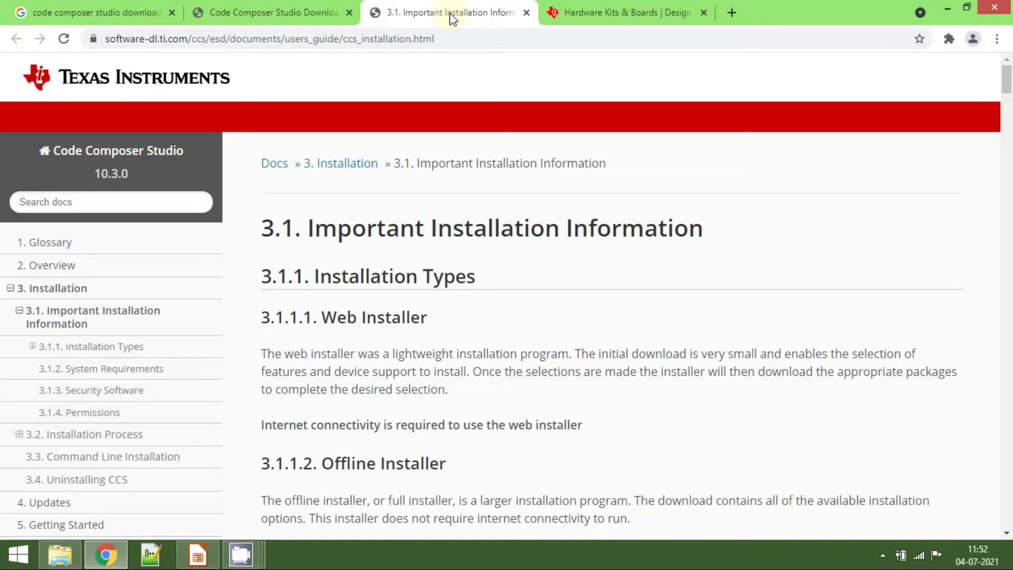
pyautogui.click(278, 7)
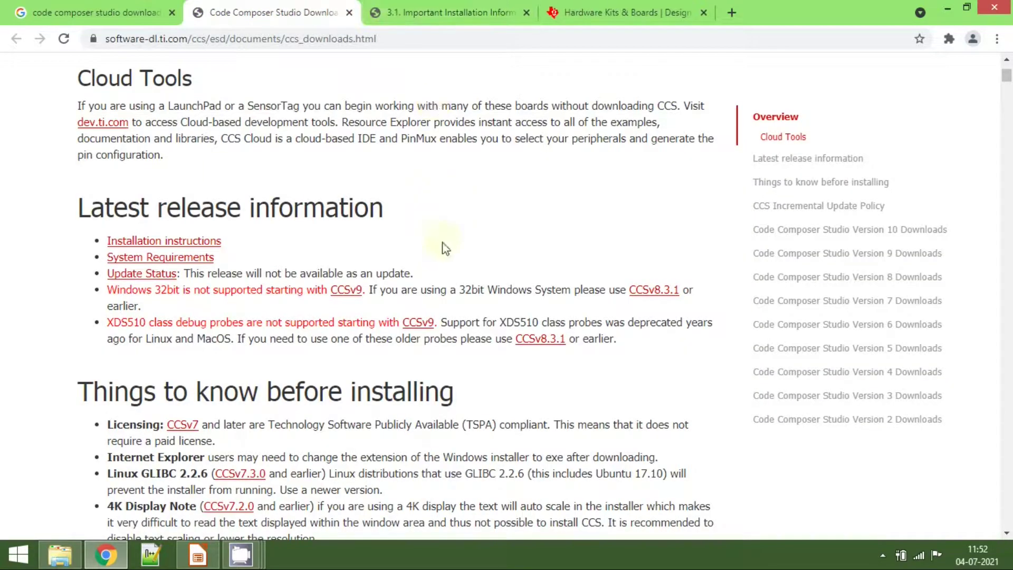
pyautogui.scroll(-18, 437, 244)
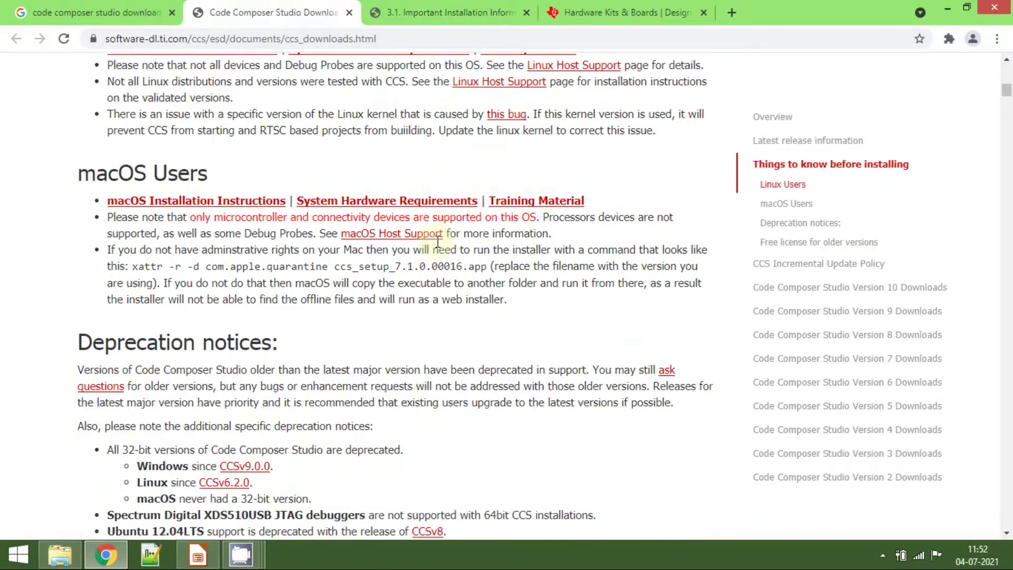
pyautogui.scroll(-13, 436, 242)
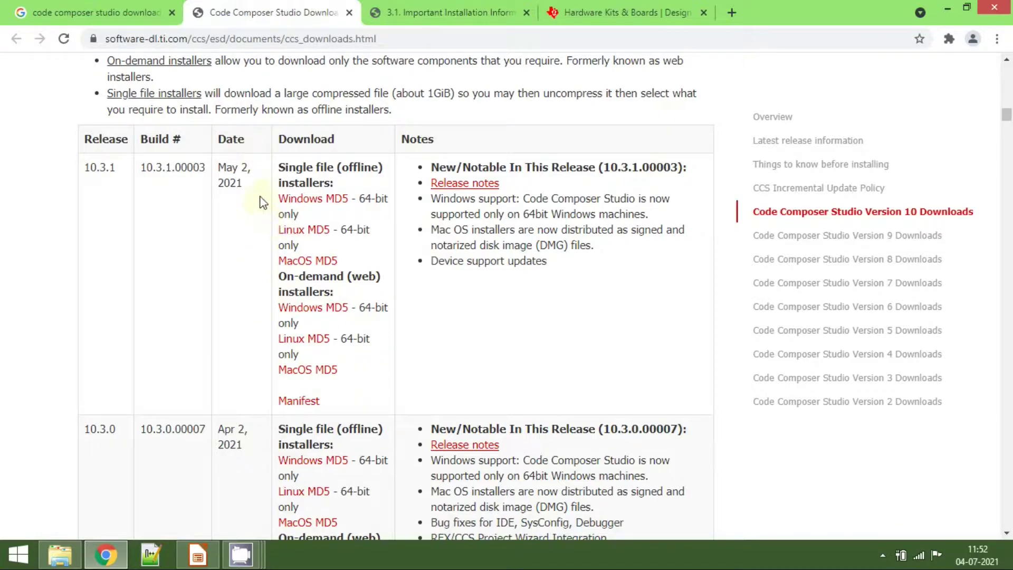
pyautogui.click(300, 199)
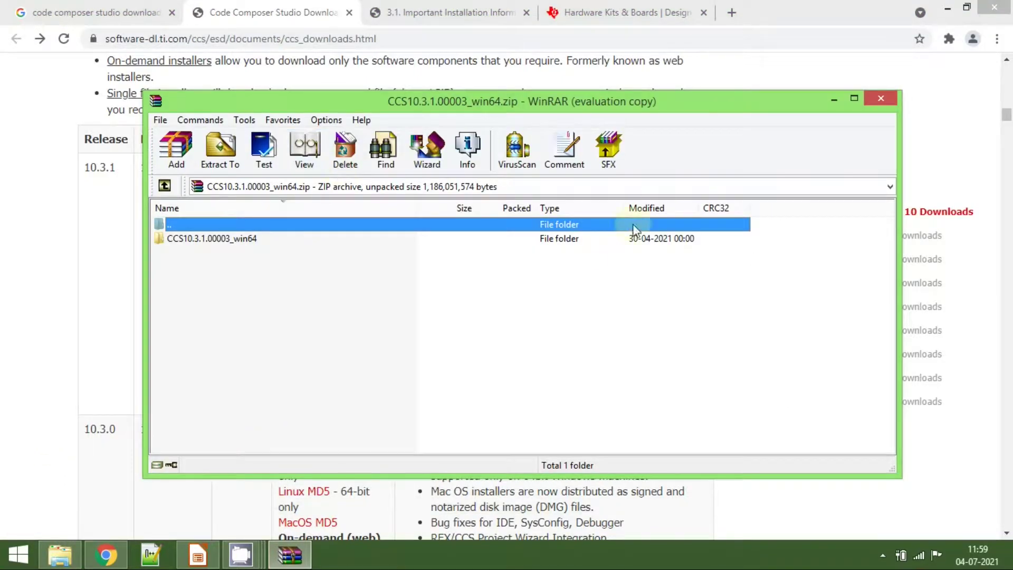
pyautogui.click(880, 99)
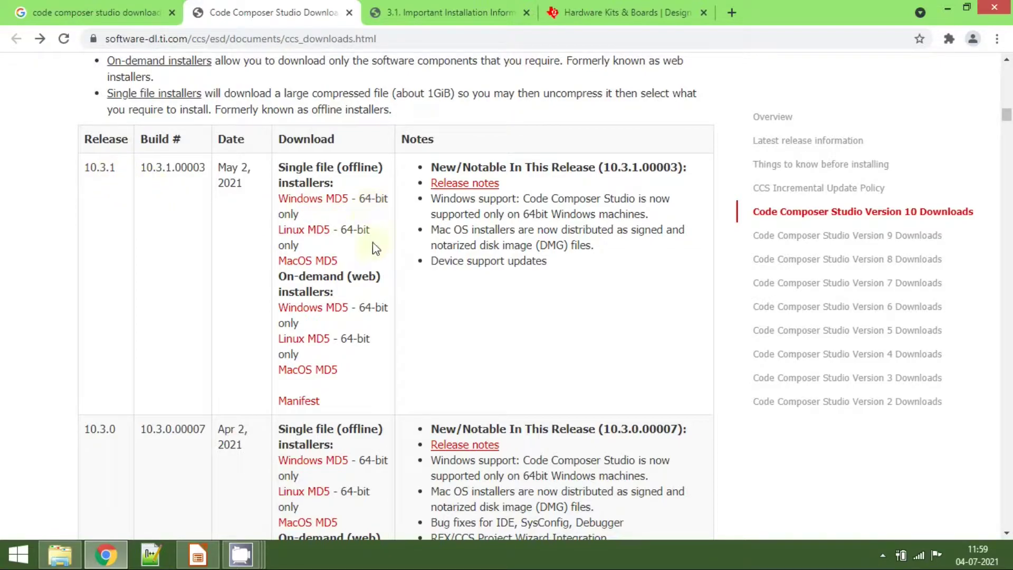
# - Review the 32-bit Windows support notes and the version 9 and 8.3.1 entries on the downloads page
pyautogui.scroll(10, 373, 259)
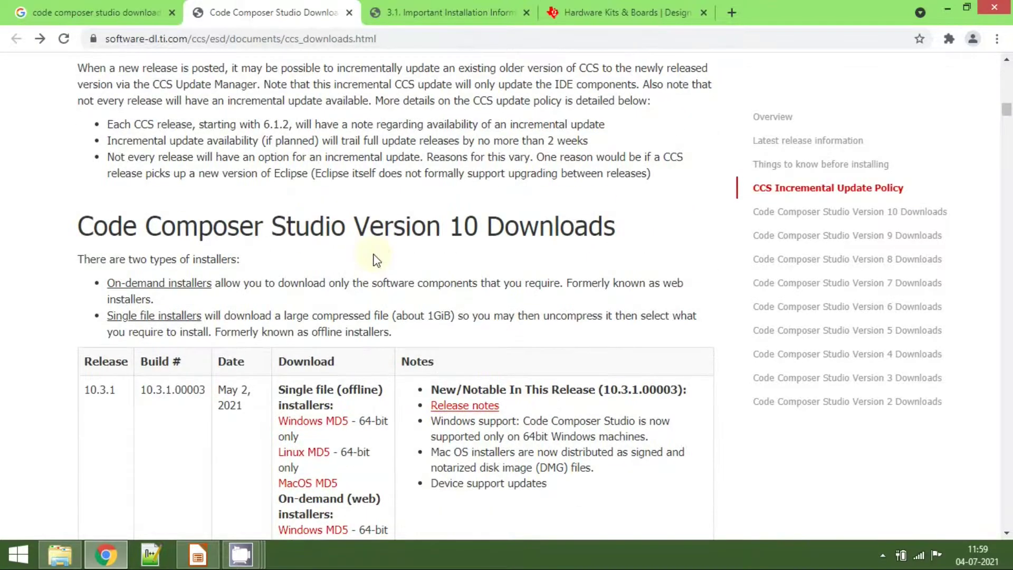
pyautogui.scroll(12, 373, 259)
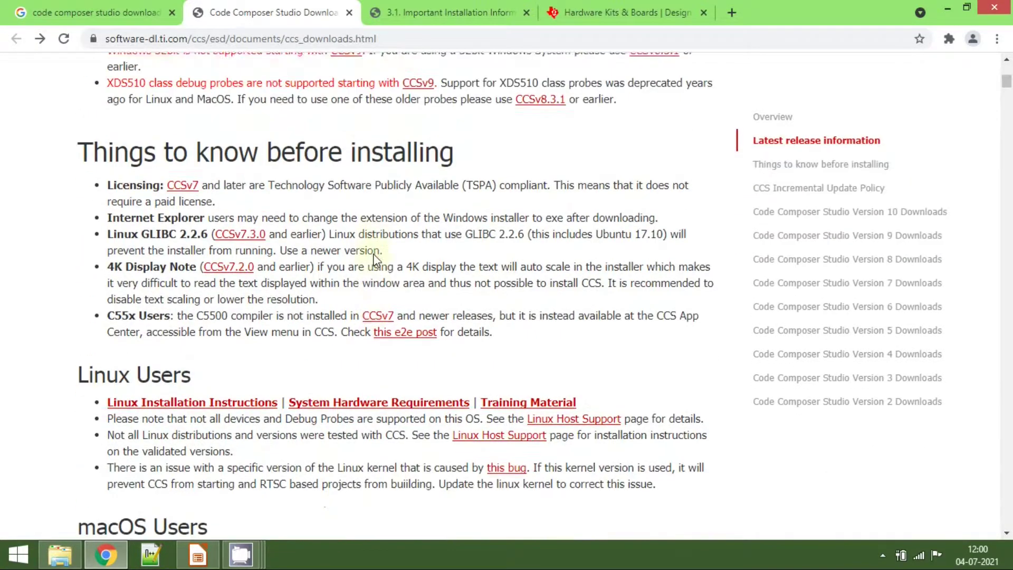
pyautogui.scroll(1, 375, 255)
pyautogui.scroll(-8, 375, 255)
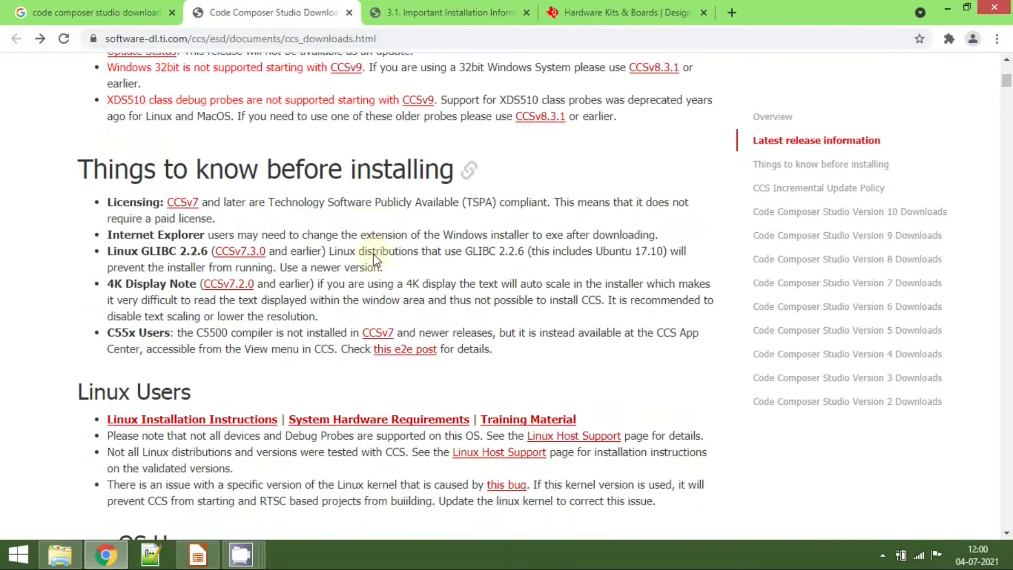
pyautogui.scroll(3, 370, 251)
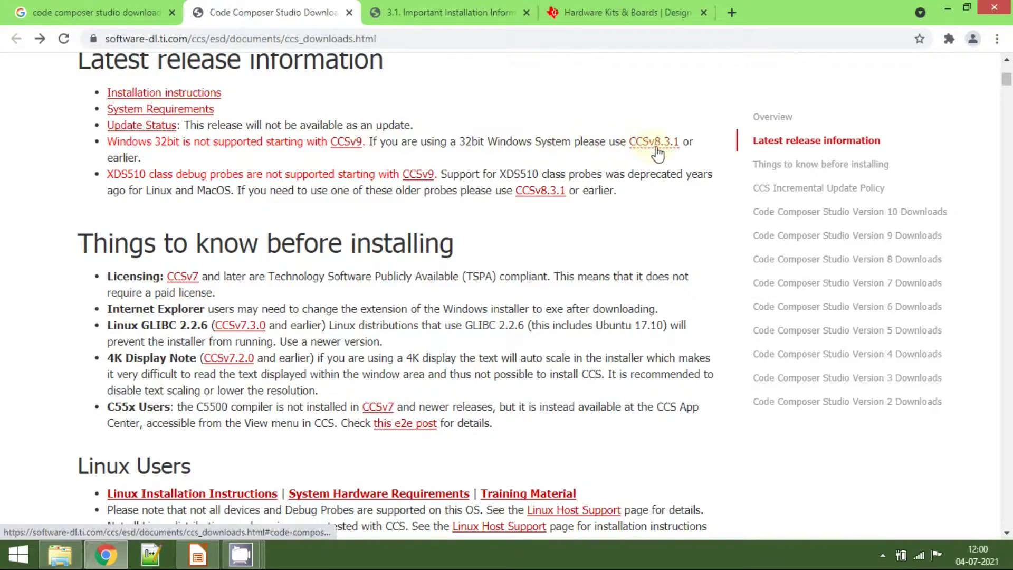
pyautogui.scroll(-10, 371, 306)
pyautogui.scroll(-15, 372, 306)
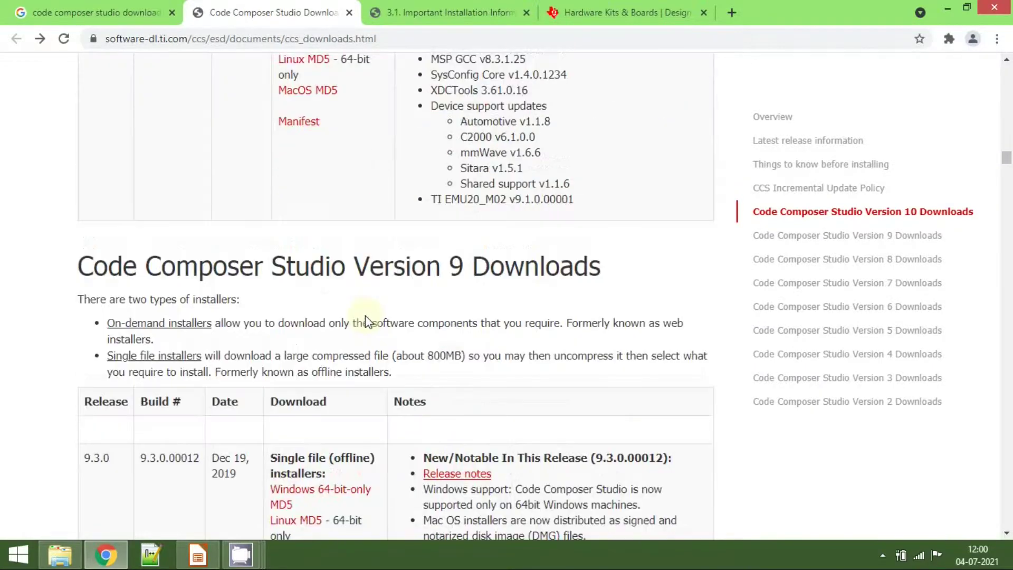
pyautogui.scroll(-20, 365, 322)
pyautogui.scroll(8, 365, 325)
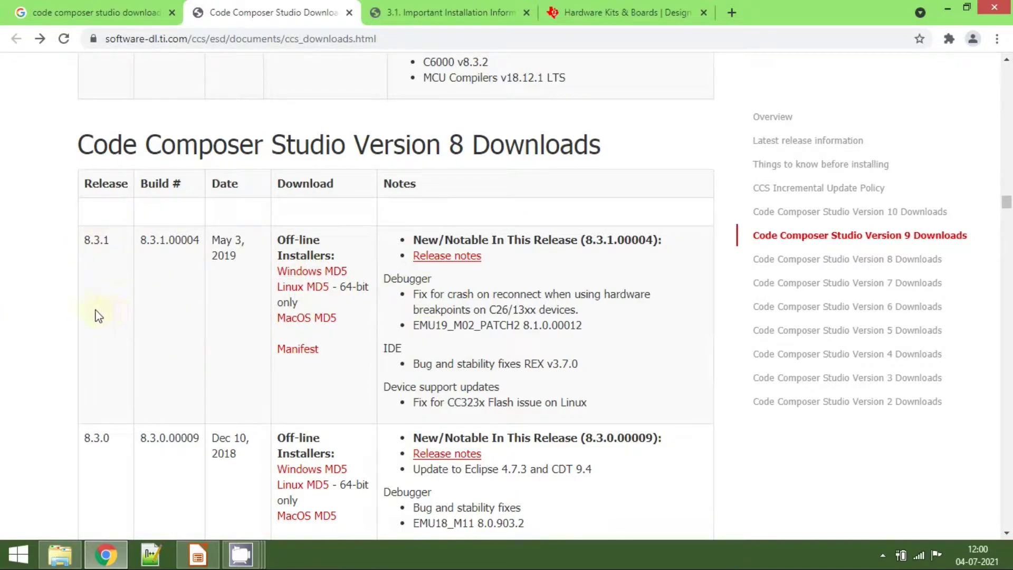
pyautogui.scroll(15, 508, 271)
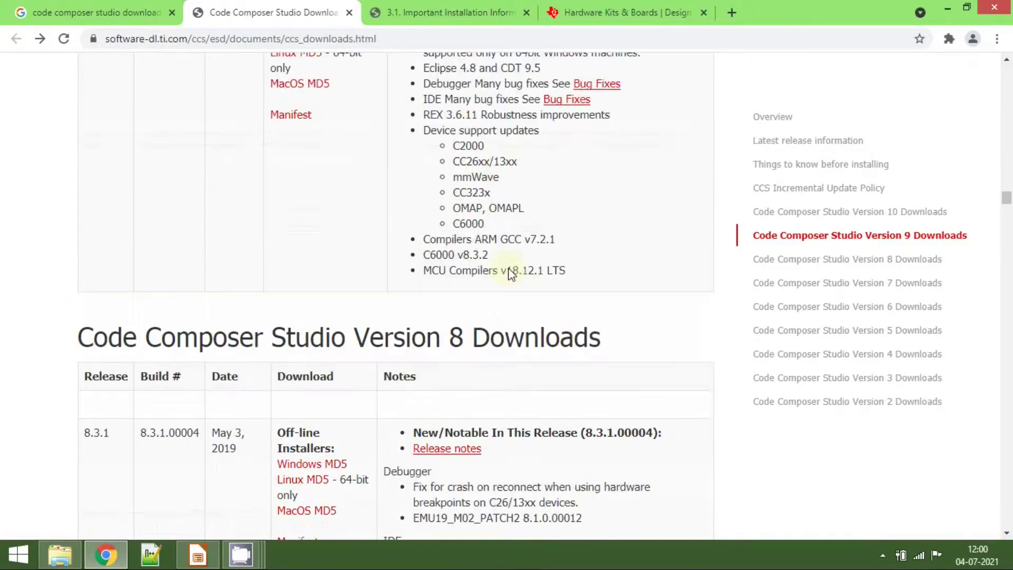
pyautogui.scroll(3, 509, 273)
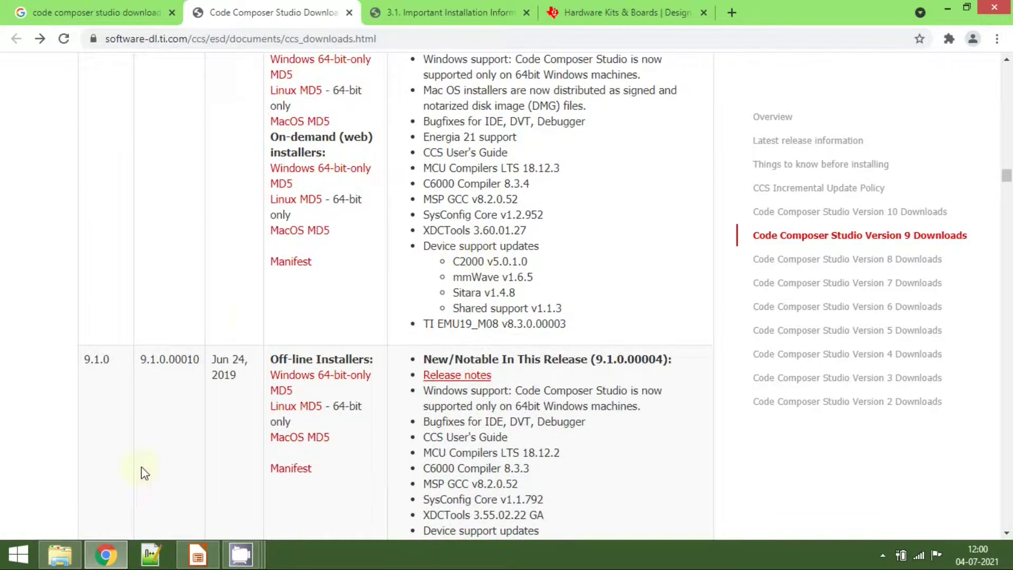
# - In File Explorer, extract CCS10.3.1.00003_win64.zip directly into the Downloads folder and open the extracted CCS10.3.1.00003_win64 folder
pyautogui.click(60, 554)
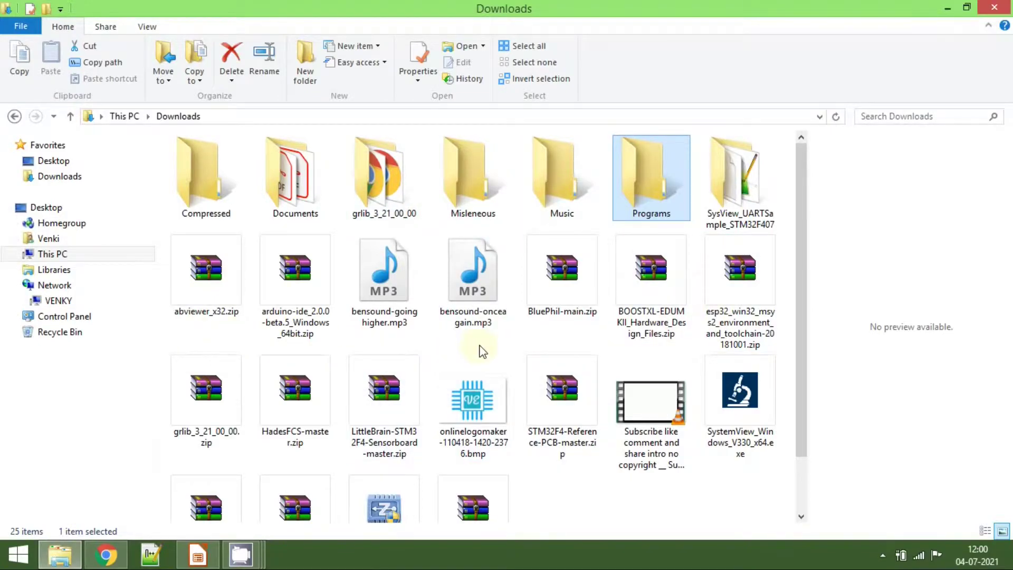
pyautogui.scroll(-2, 482, 351)
pyautogui.click(482, 469)
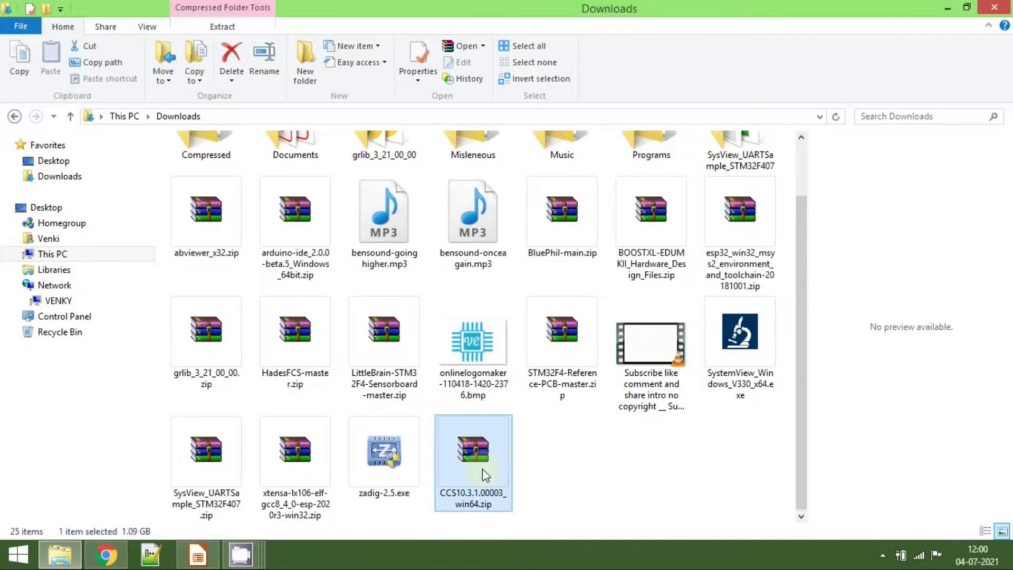
pyautogui.rightClick(482, 469)
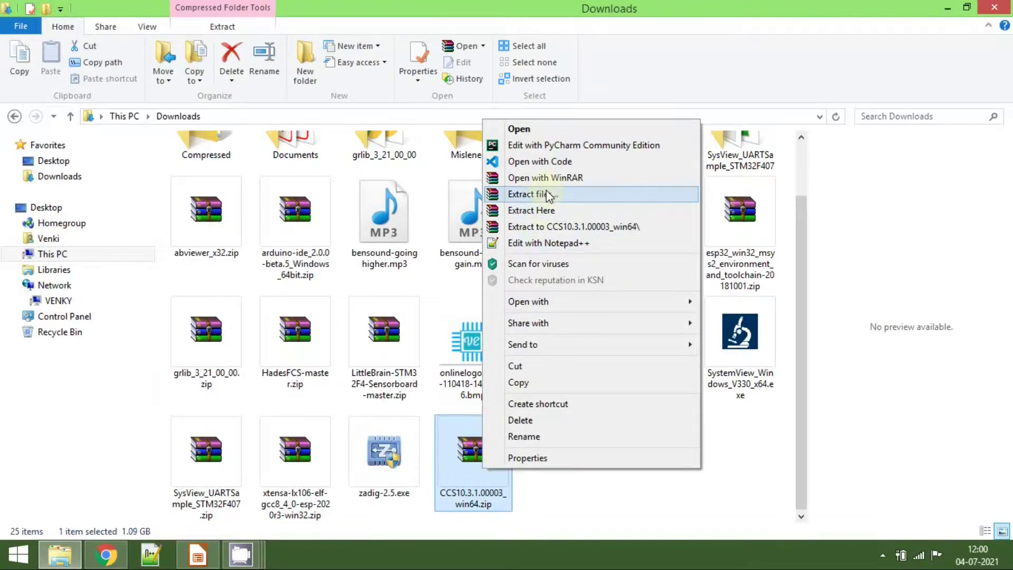
pyautogui.click(544, 210)
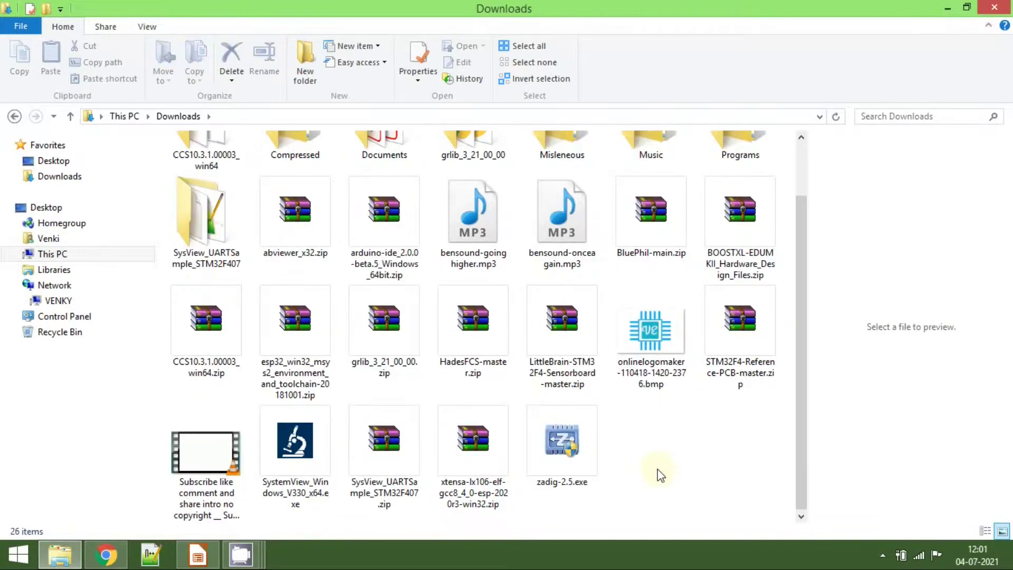
pyautogui.scroll(1, 660, 475)
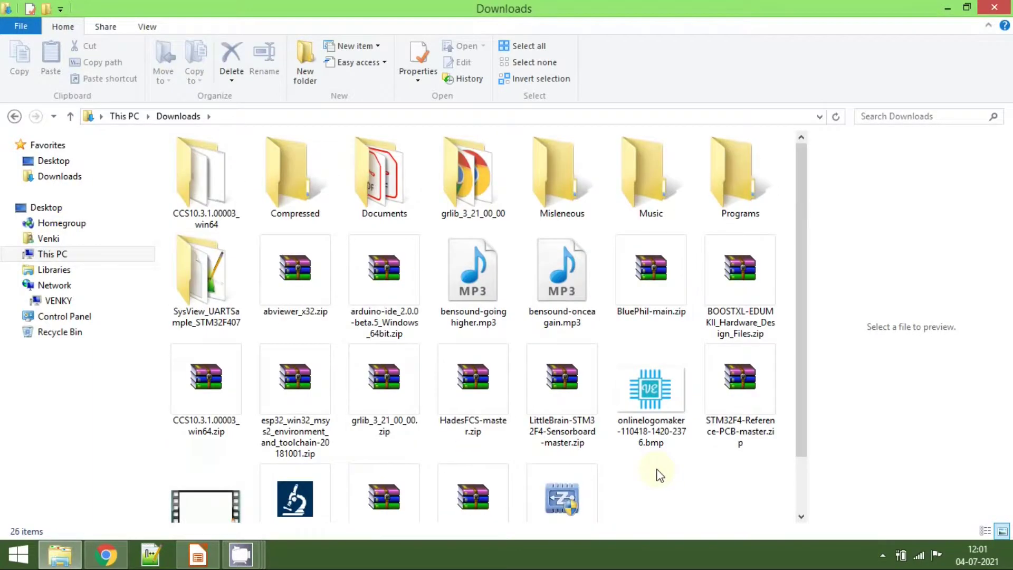
pyautogui.doubleClick(205, 211)
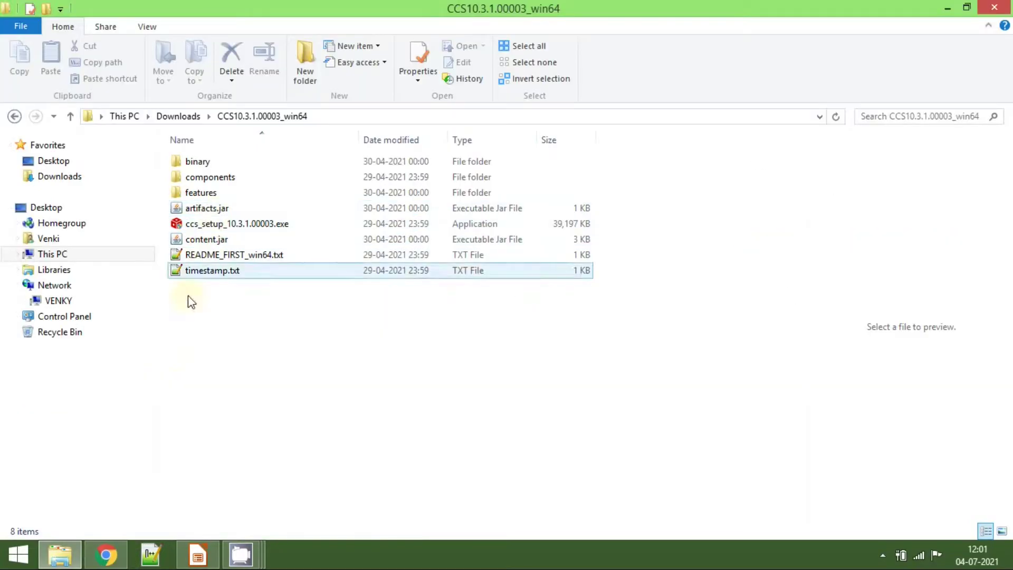
# - Switch to Chrome and open the Installation instructions listed under the latest release information on the downloads page
pyautogui.click(106, 554)
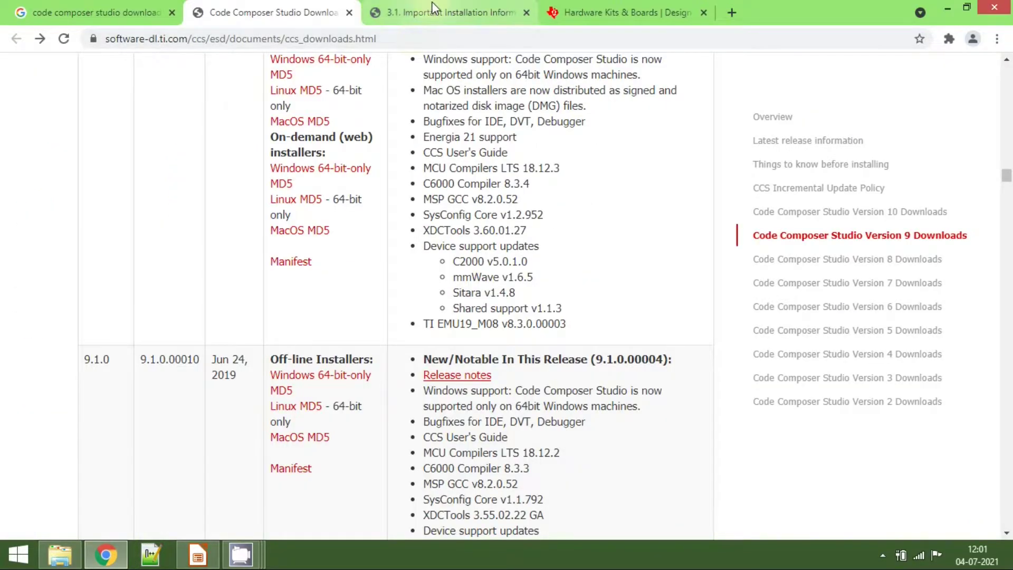
pyautogui.click(433, 7)
pyautogui.hotkey('ctrl', 'shift', 'Tab')
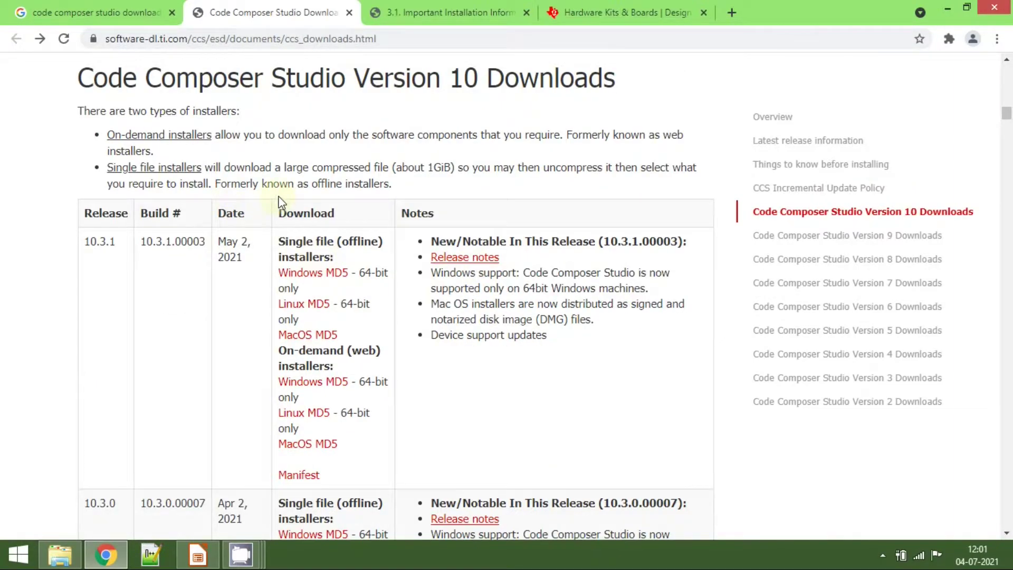
pyautogui.scroll(10, 280, 196)
pyautogui.scroll(15, 280, 196)
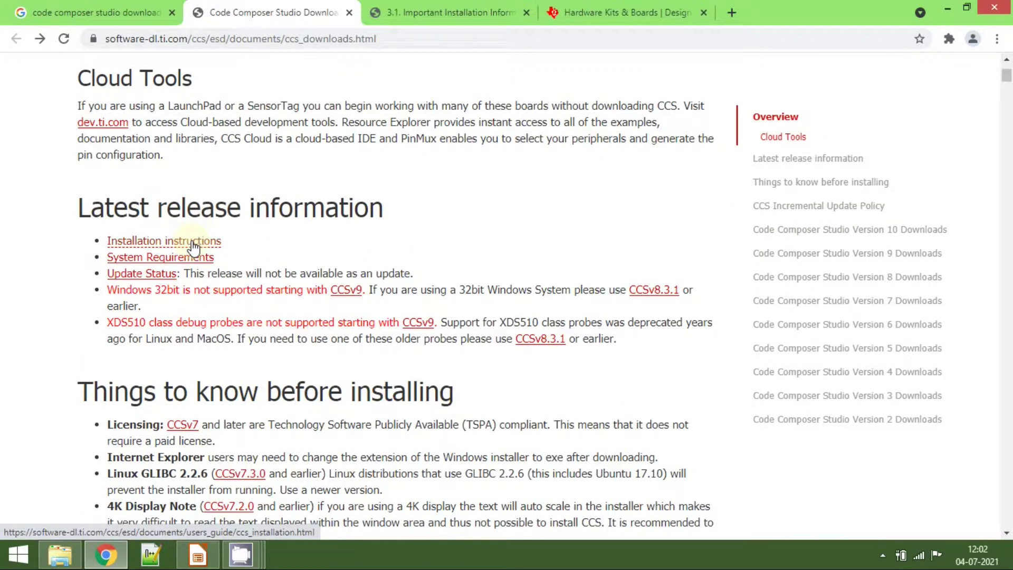
pyautogui.middleClick(193, 245)
pyautogui.click(666, 12)
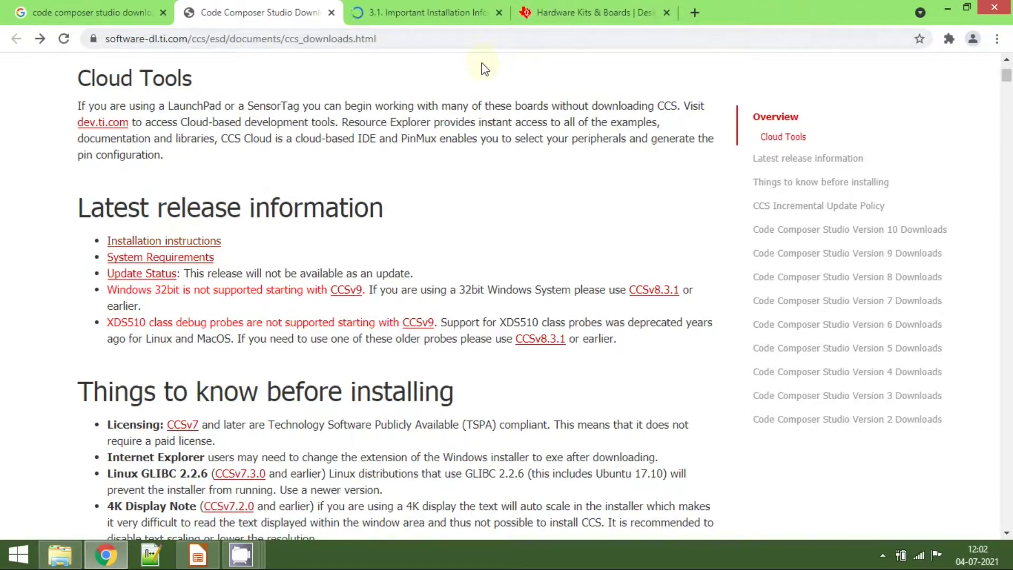
pyautogui.click(443, 4)
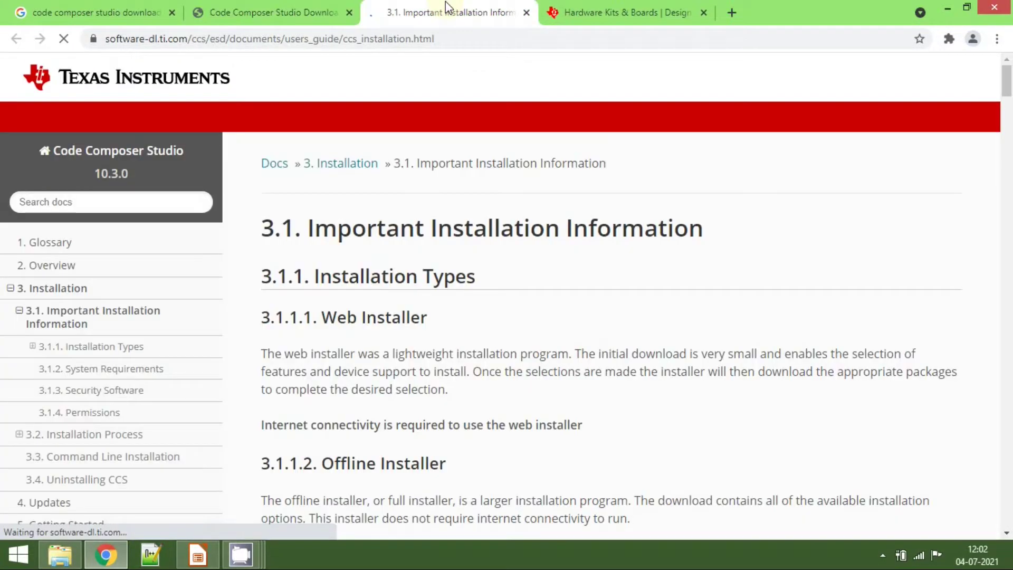
# - Read through the installer steps in the guide: license agreement, system check, installation directory, setup type and component selection
pyautogui.scroll(-12, 576, 277)
pyautogui.scroll(-10, 577, 276)
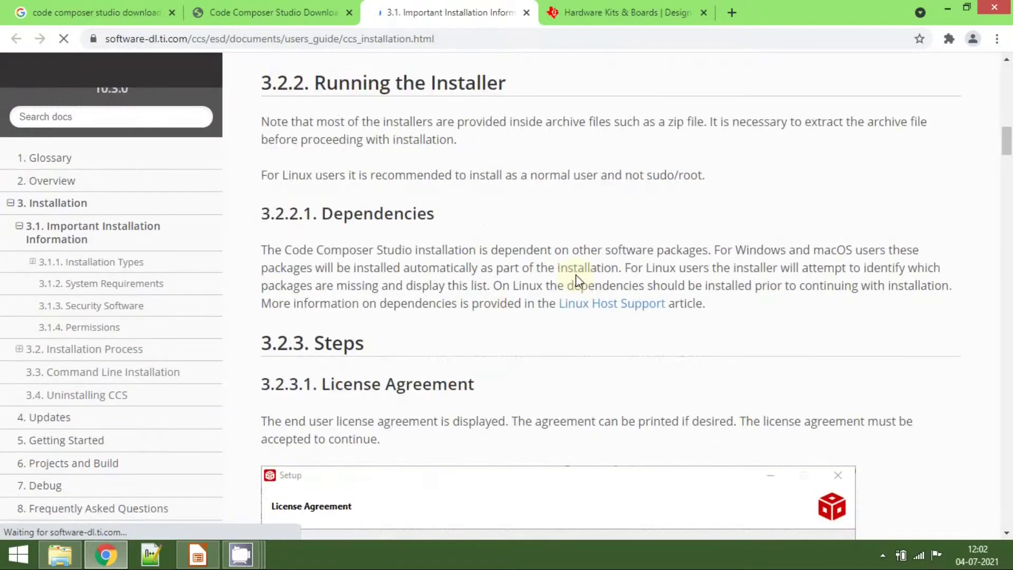
pyautogui.scroll(-8, 576, 278)
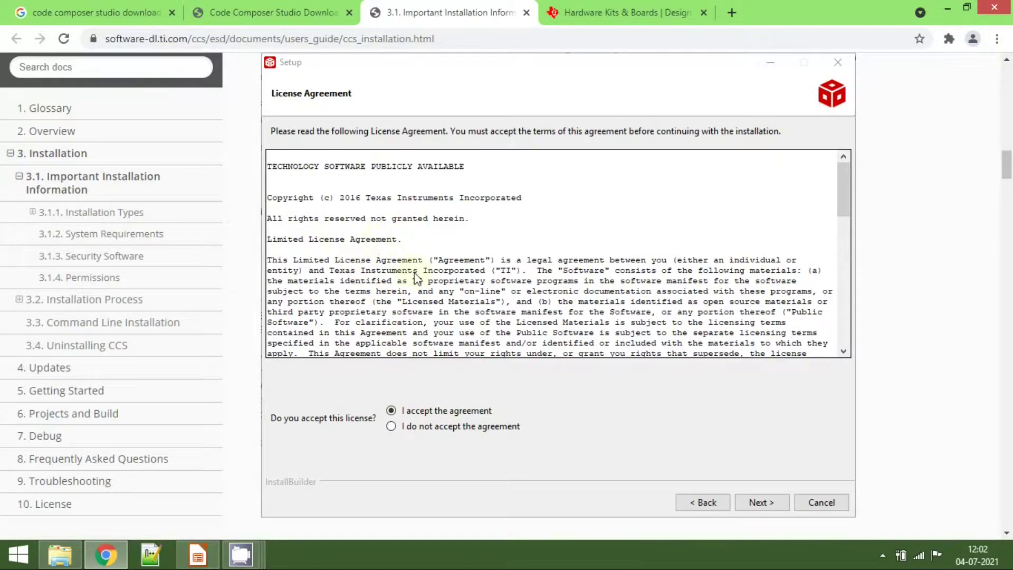
pyautogui.scroll(-5, 533, 296)
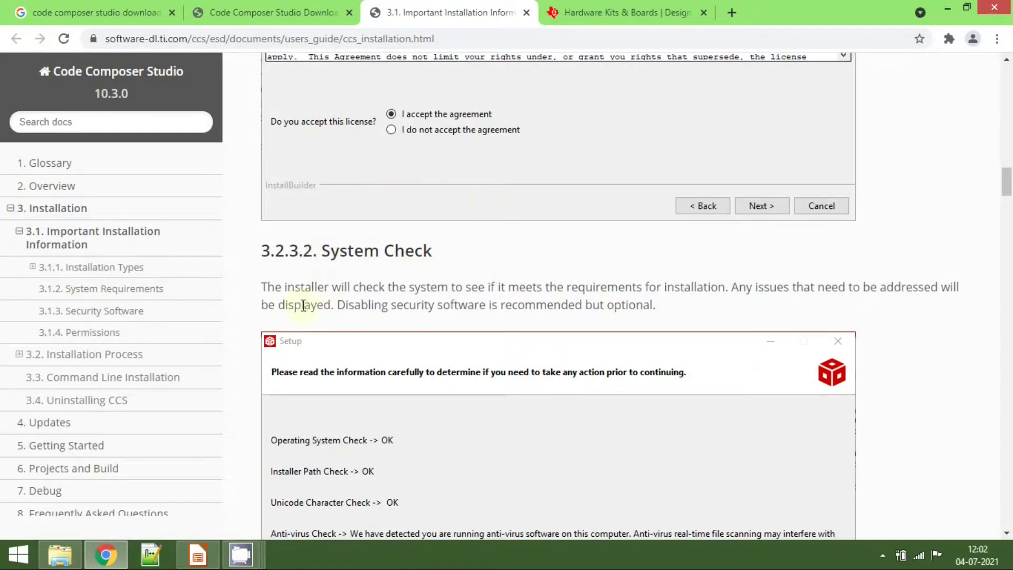
pyautogui.scroll(-3, 499, 267)
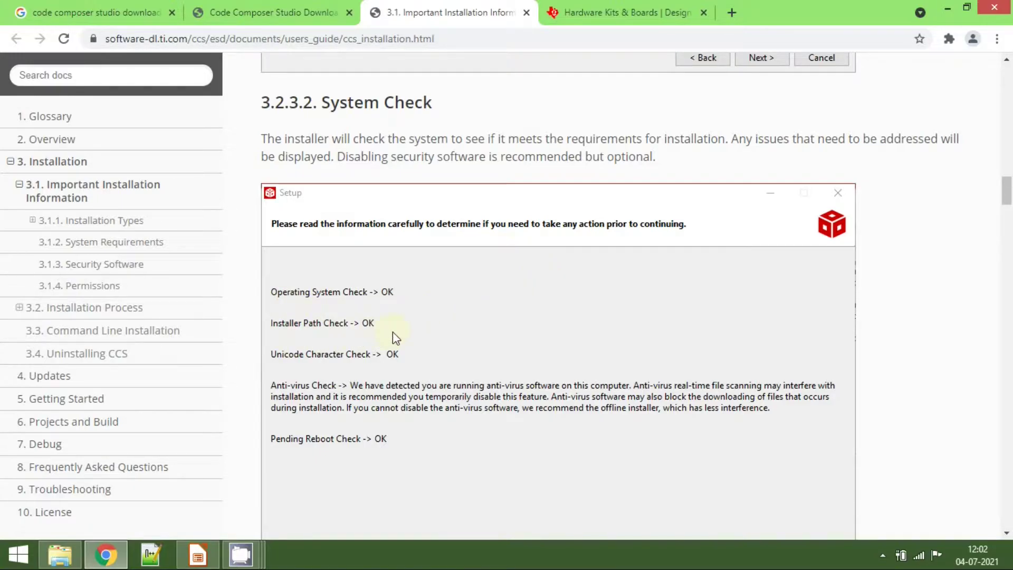
pyautogui.scroll(-1, 522, 334)
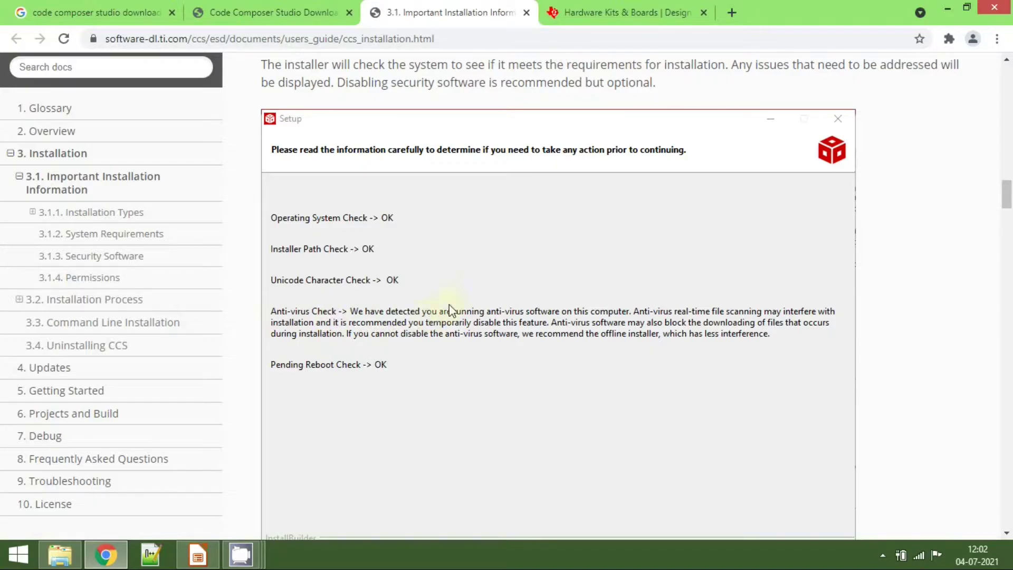
pyautogui.scroll(-1, 451, 310)
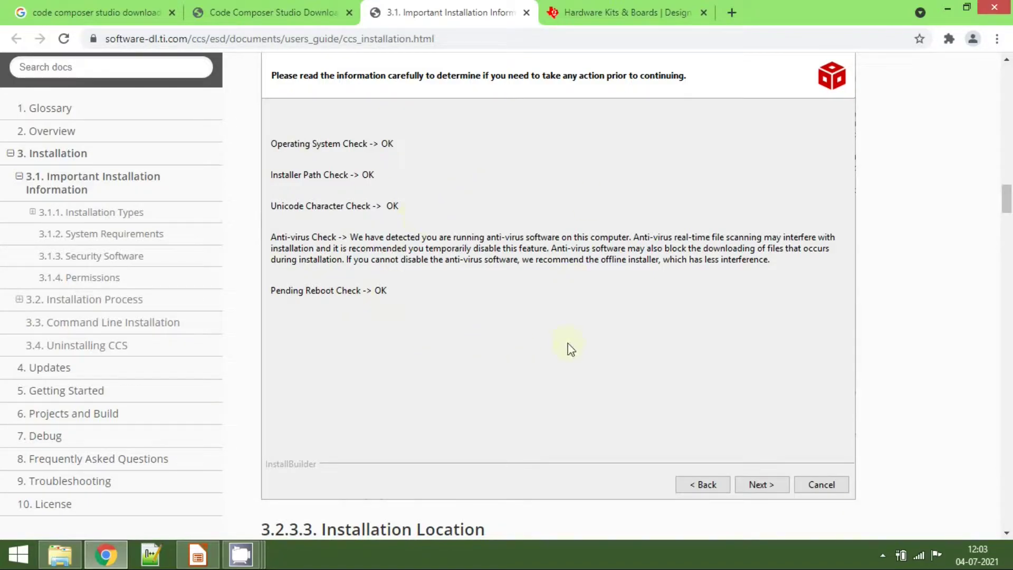
pyautogui.scroll(-9, 485, 300)
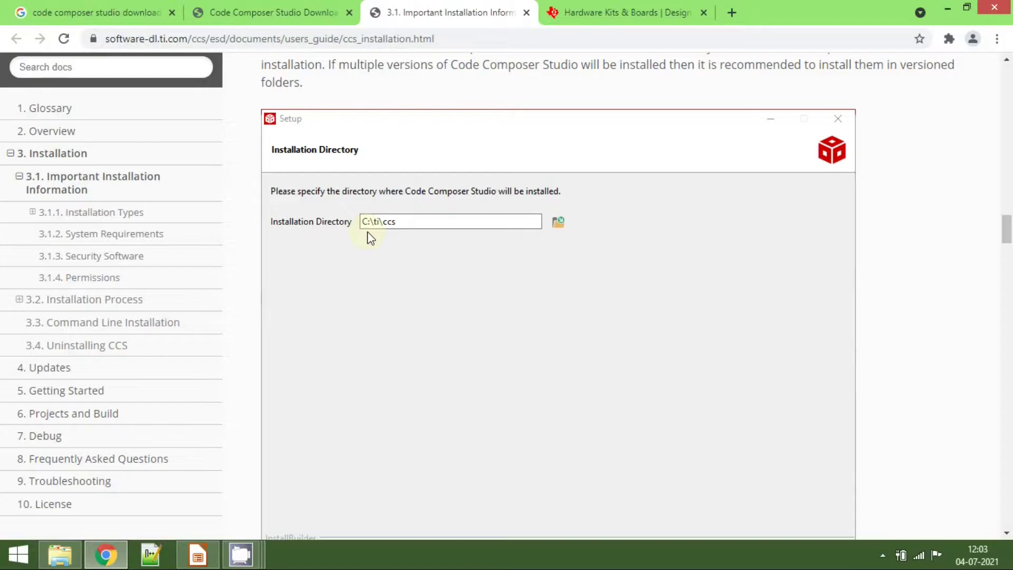
pyautogui.scroll(-10, 505, 261)
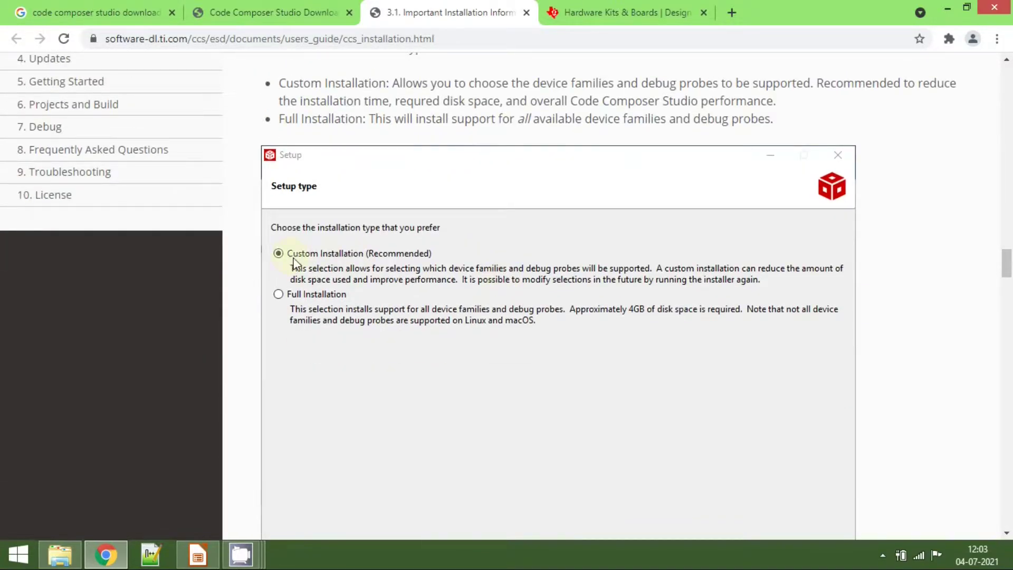
pyautogui.scroll(-10, 383, 272)
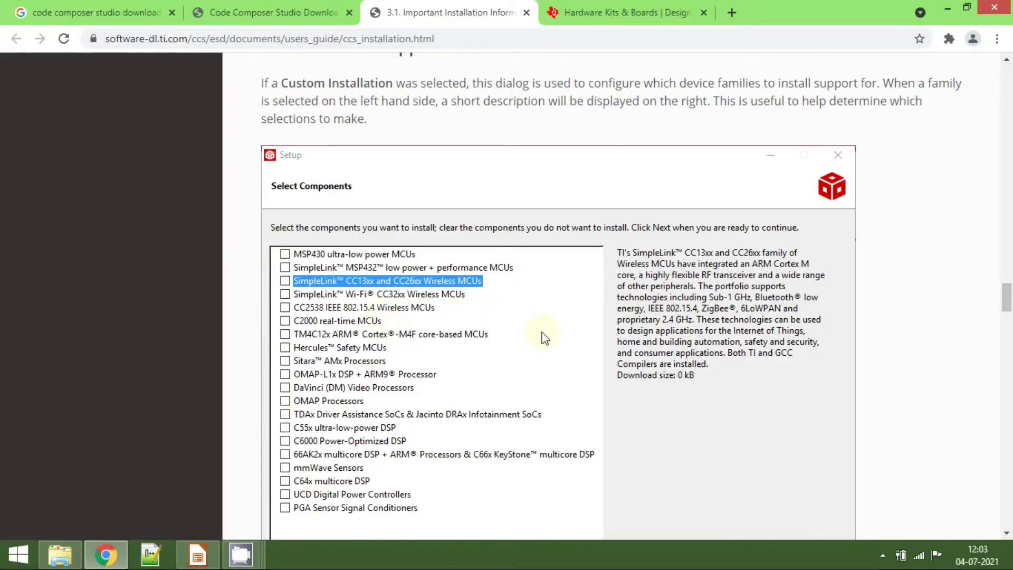
# - Read the remaining installer steps in the guide: debug probe support, proxy server, progress, Windows security prompts, driver installation and completion
pyautogui.scroll(-10, 546, 338)
pyautogui.scroll(-2, 546, 338)
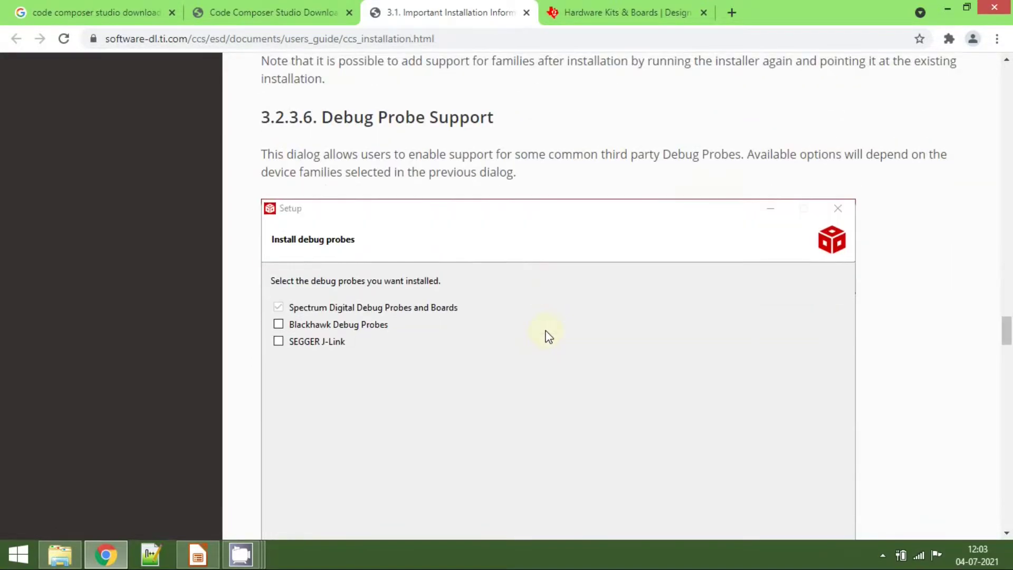
pyautogui.moveTo(325, 107); pyautogui.dragTo(500, 100)
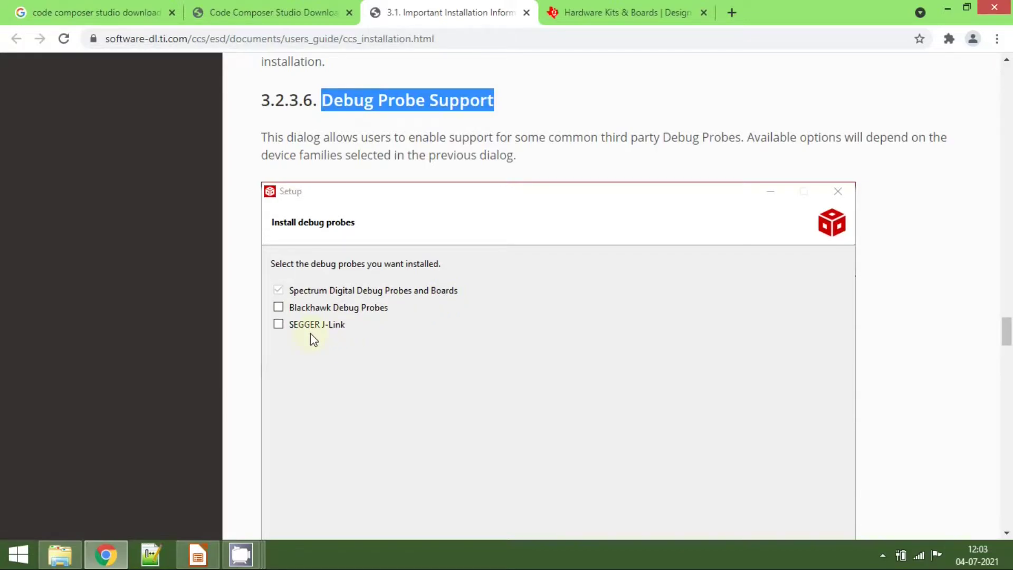
pyautogui.scroll(-9, 327, 332)
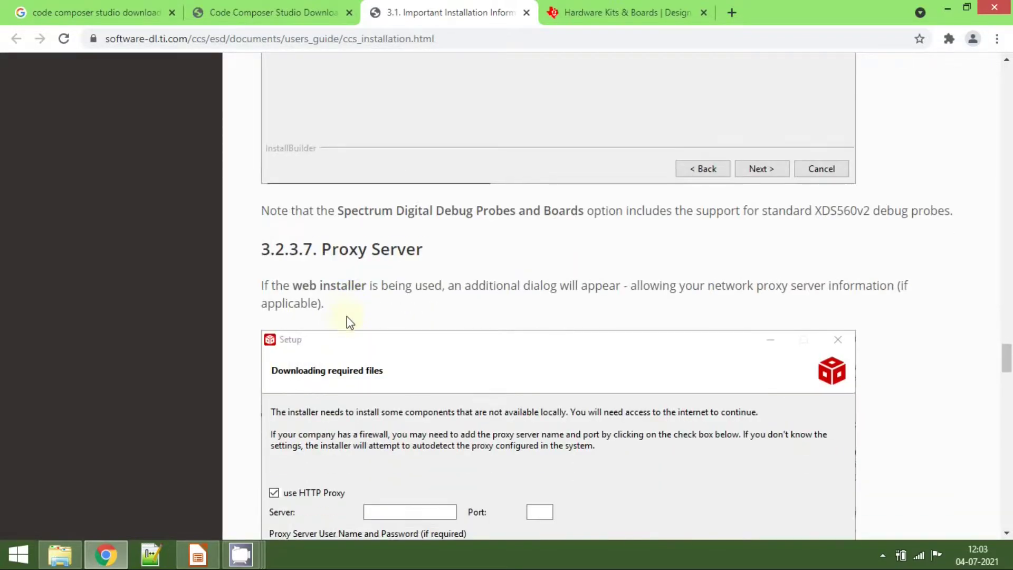
pyautogui.scroll(-2, 346, 316)
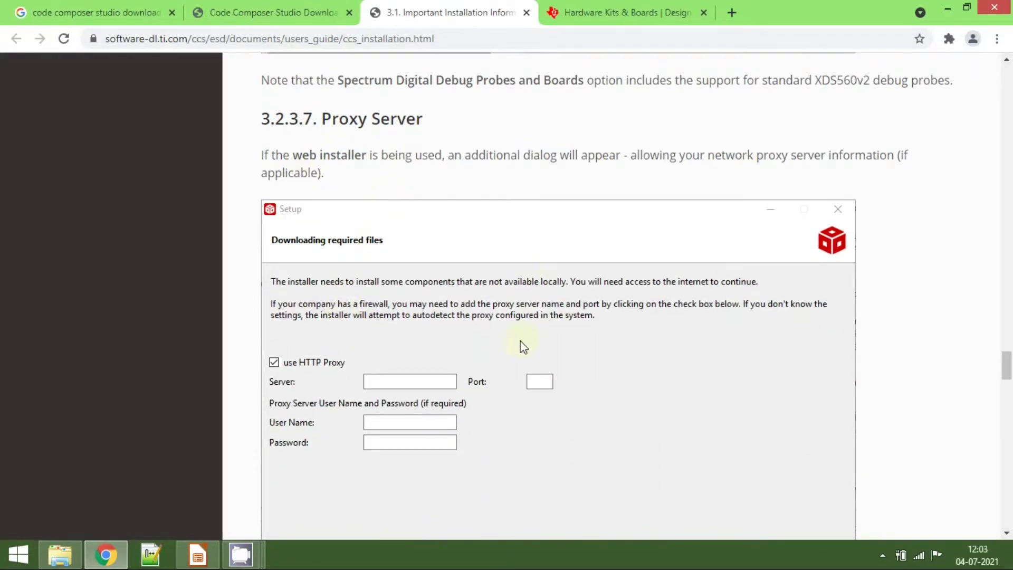
pyautogui.scroll(-7, 522, 345)
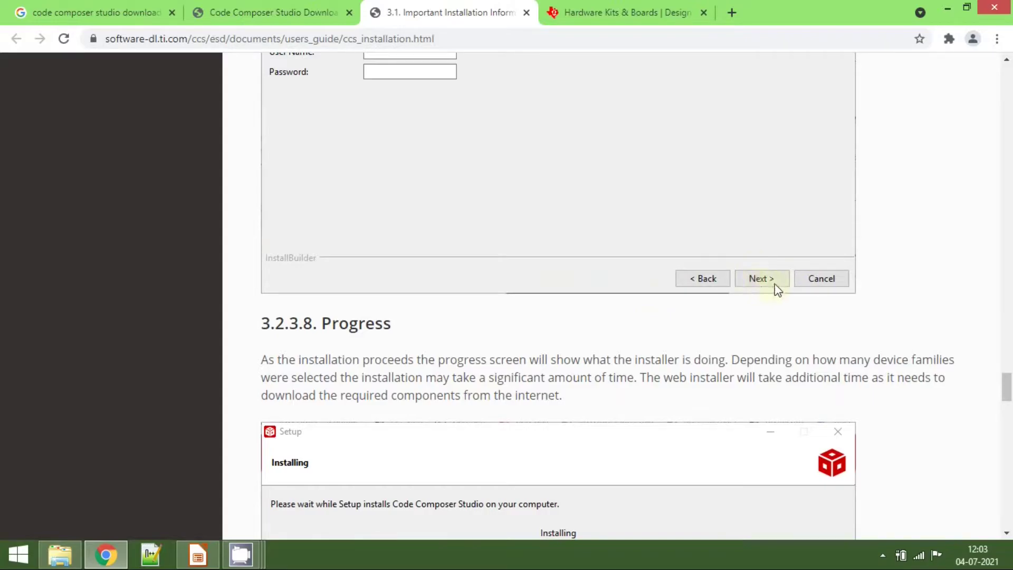
pyautogui.scroll(-7, 541, 237)
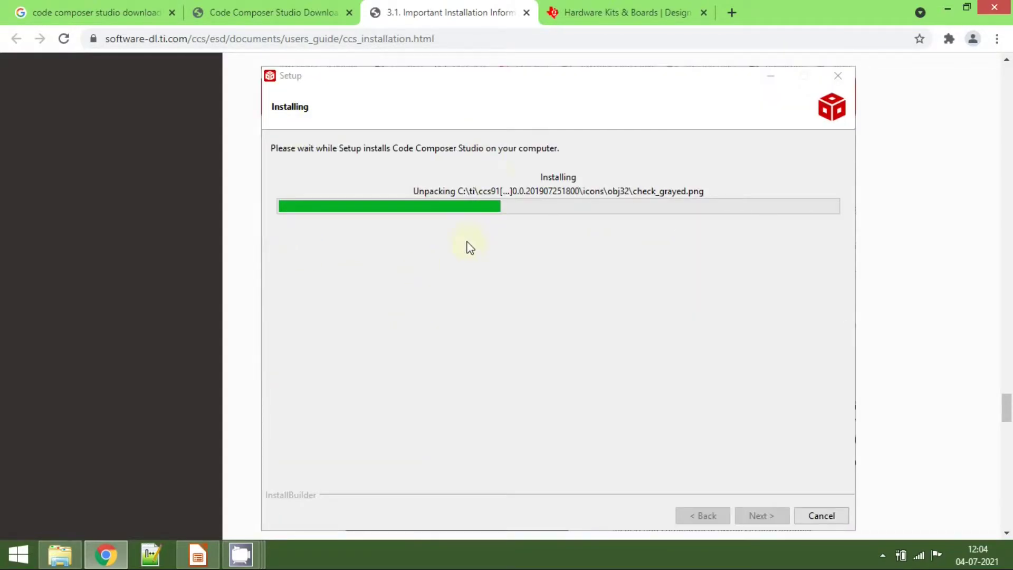
pyautogui.scroll(-8, 469, 246)
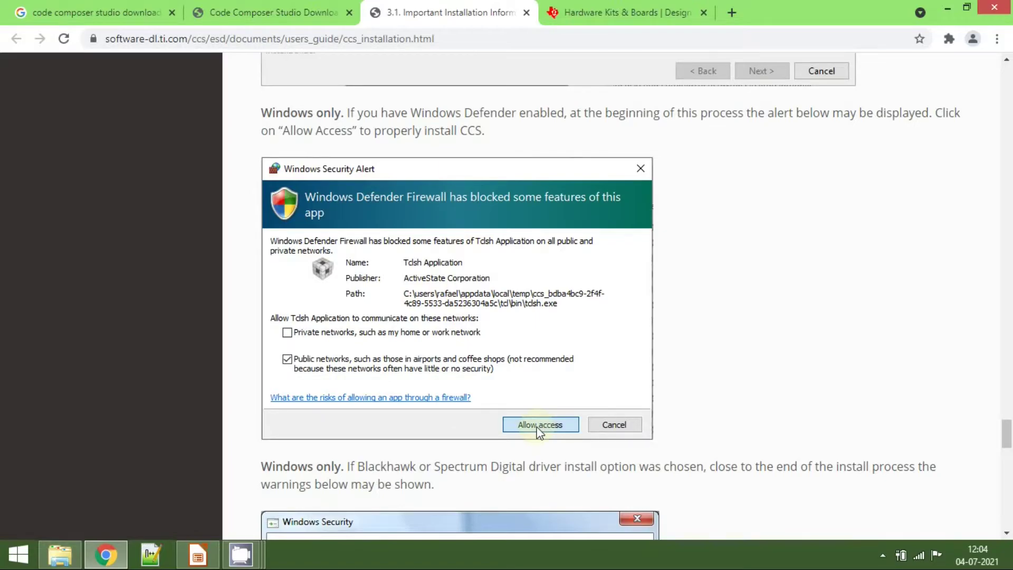
pyautogui.scroll(-4, 545, 317)
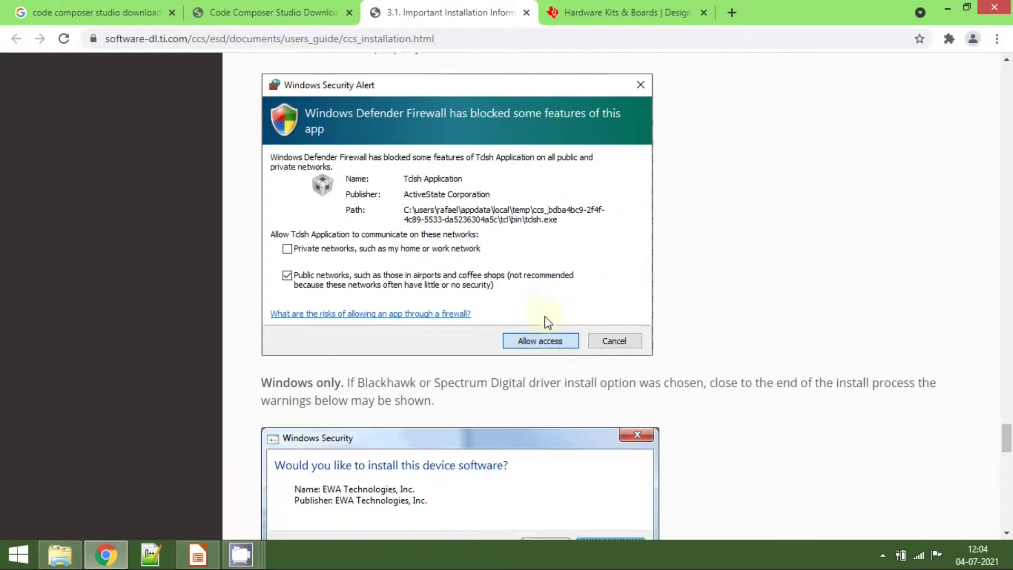
pyautogui.scroll(-3, 546, 321)
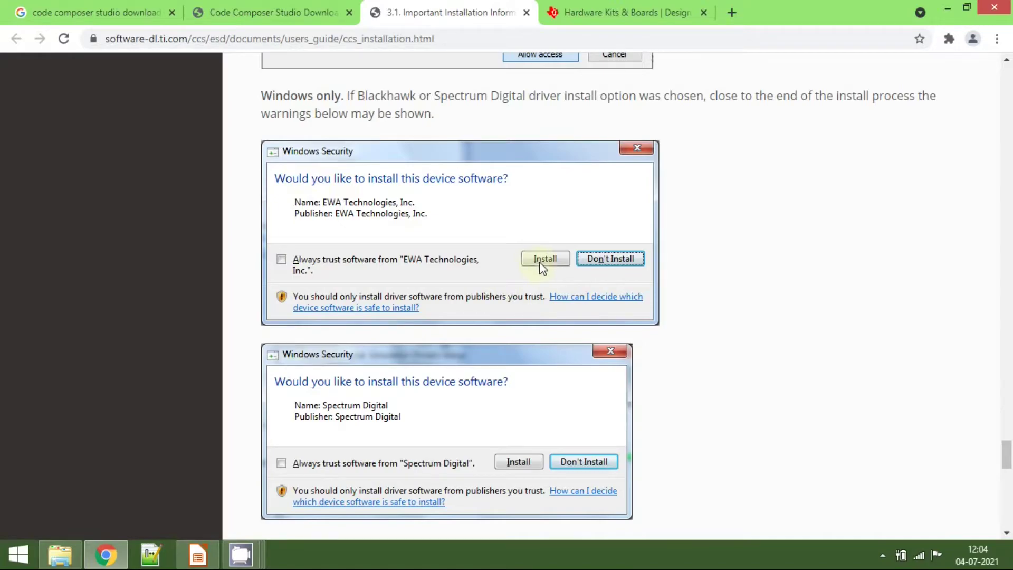
pyautogui.scroll(-5, 539, 269)
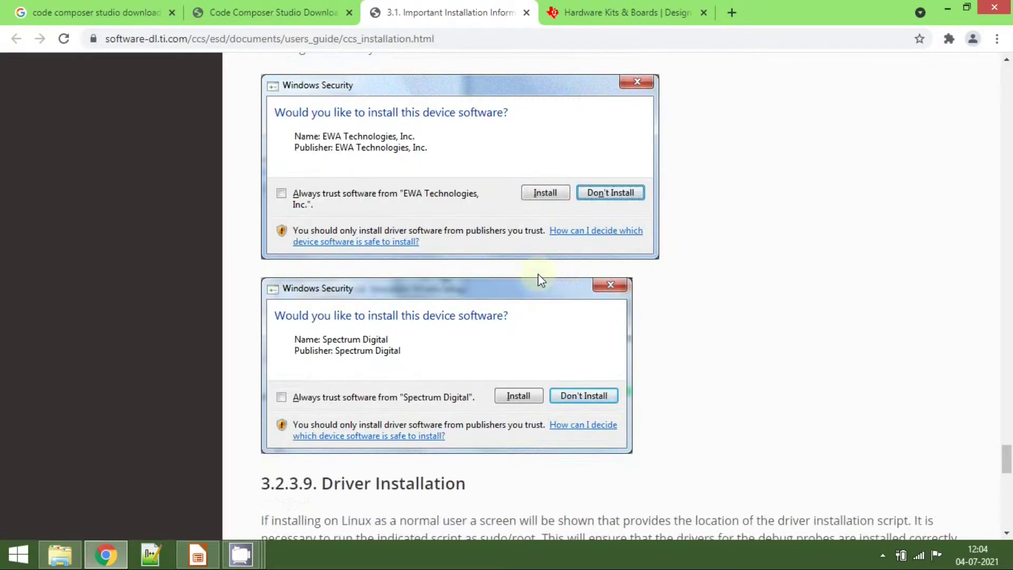
pyautogui.scroll(-4, 539, 279)
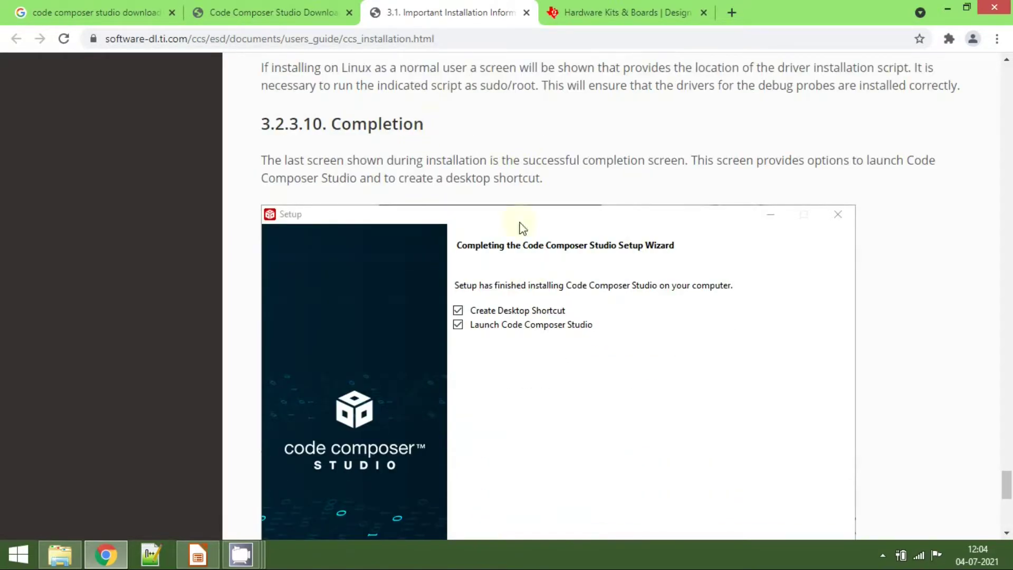
pyautogui.scroll(-2, 561, 296)
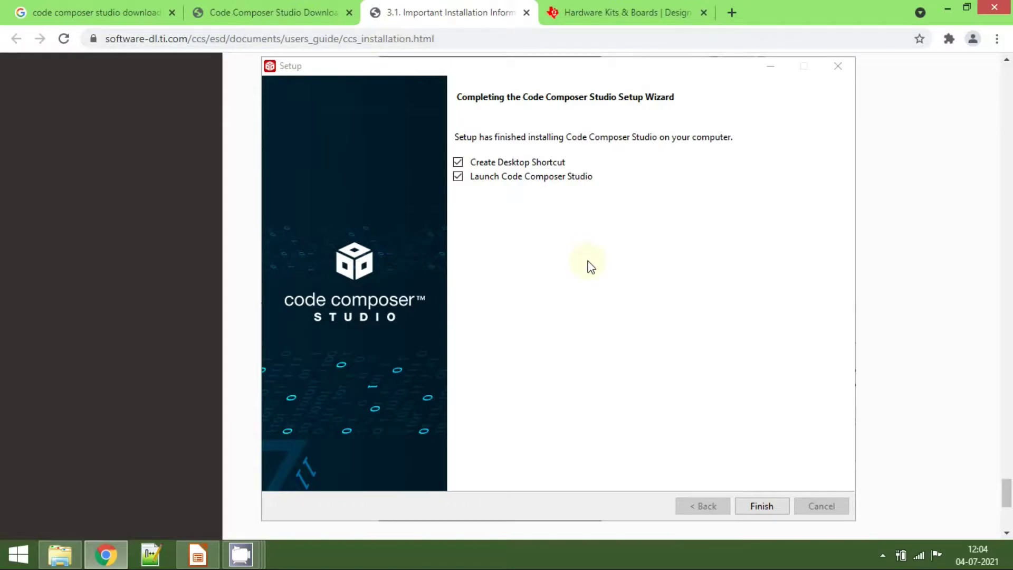
# - Launch Code Composer Studio 10.3.1 from the desktop with E:\TI\MSP432\MSP432_CSS_WorkSpace as its workspace
pyautogui.press('super+d')
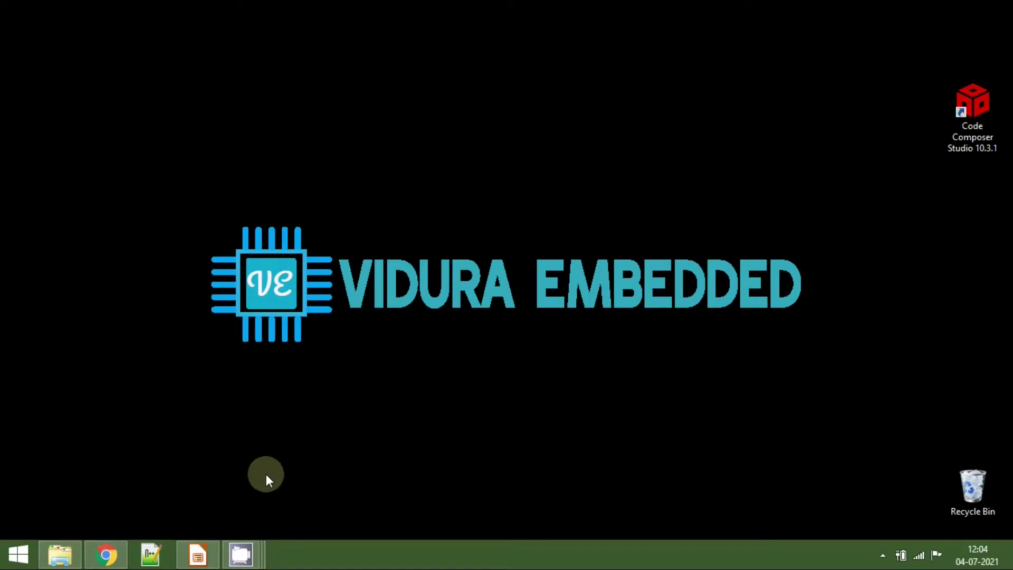
pyautogui.doubleClick(971, 120)
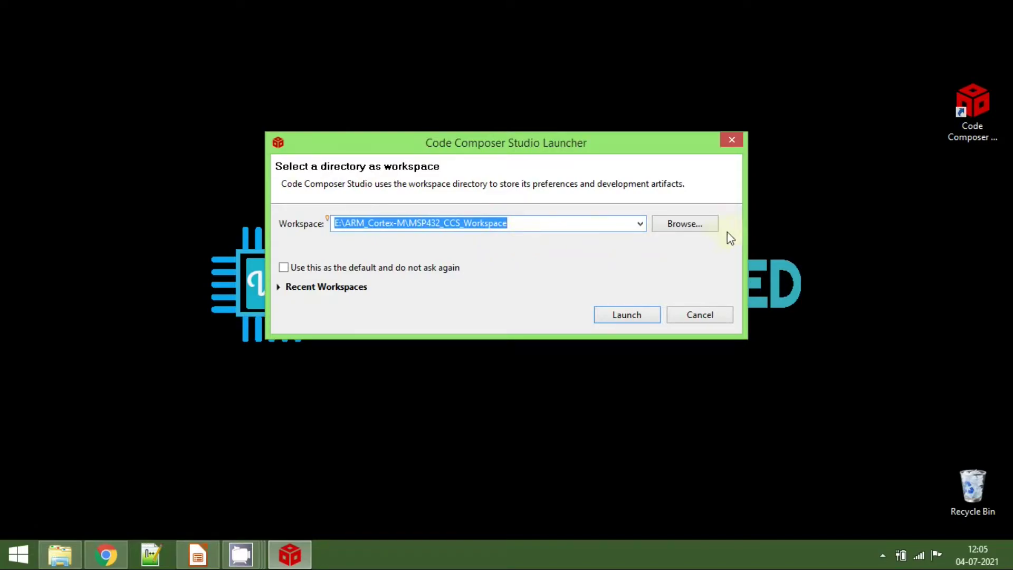
pyautogui.click(695, 228)
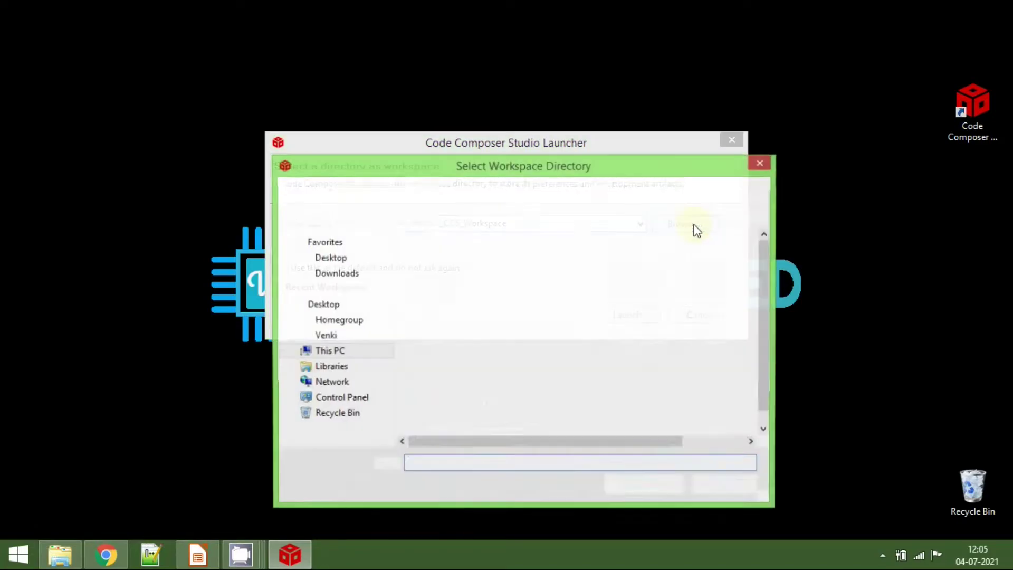
pyautogui.click(448, 206)
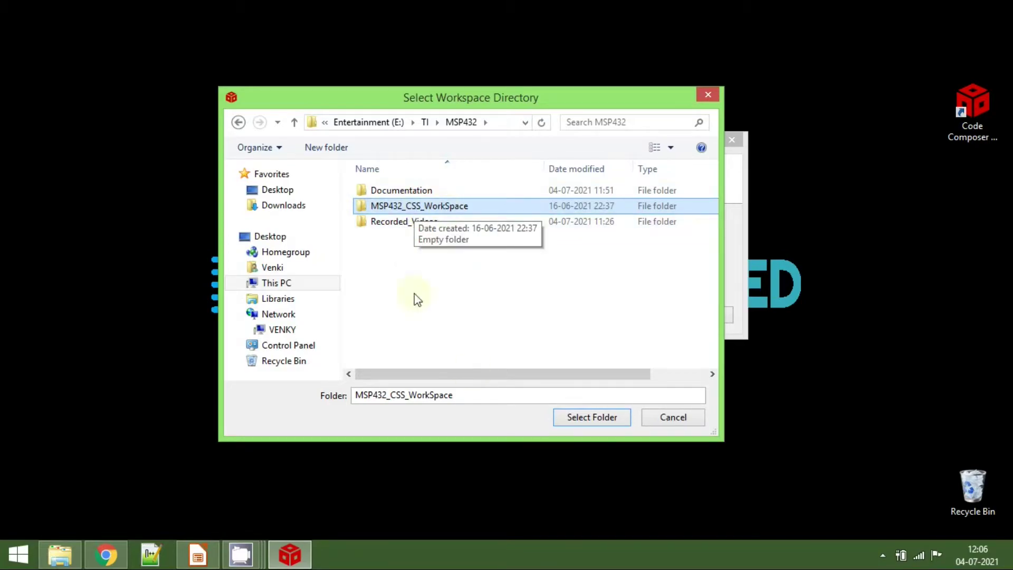
pyautogui.click(608, 419)
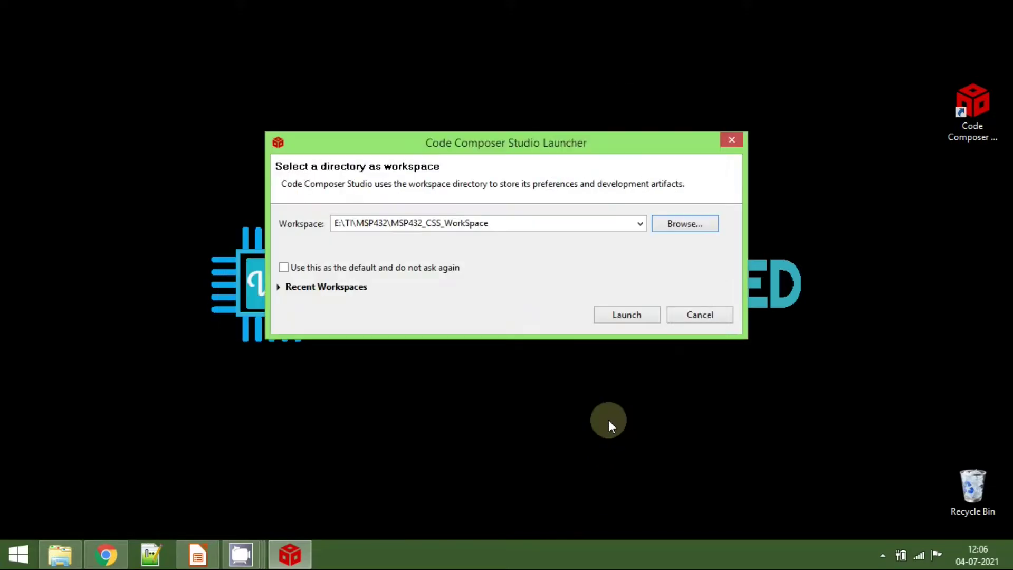
pyautogui.click(628, 314)
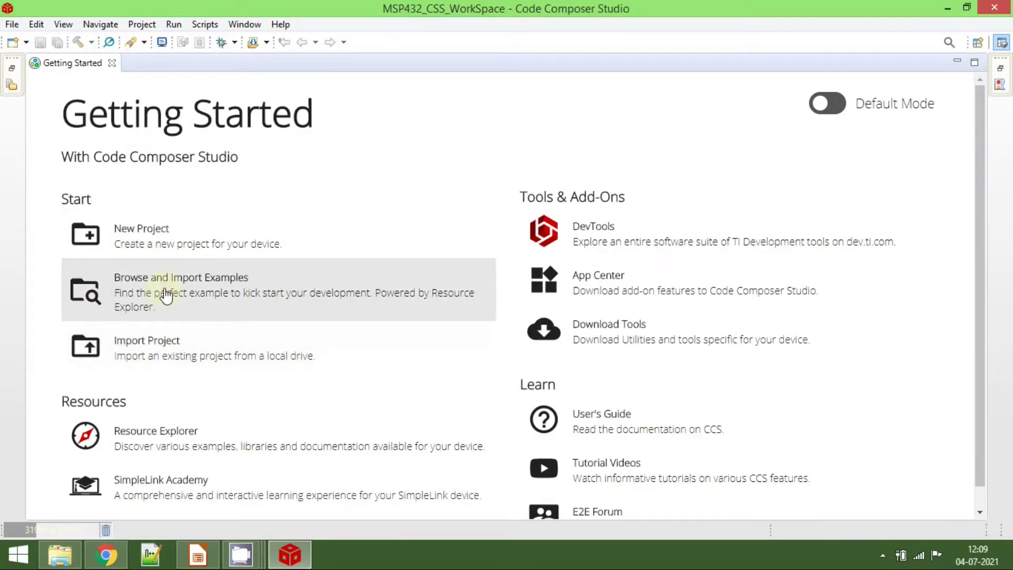
# - Leave the slide show for Code Composer Studio, then open the Resource Explorer and accept its cookie notice
pyautogui.scroll(-1, 55, 398)
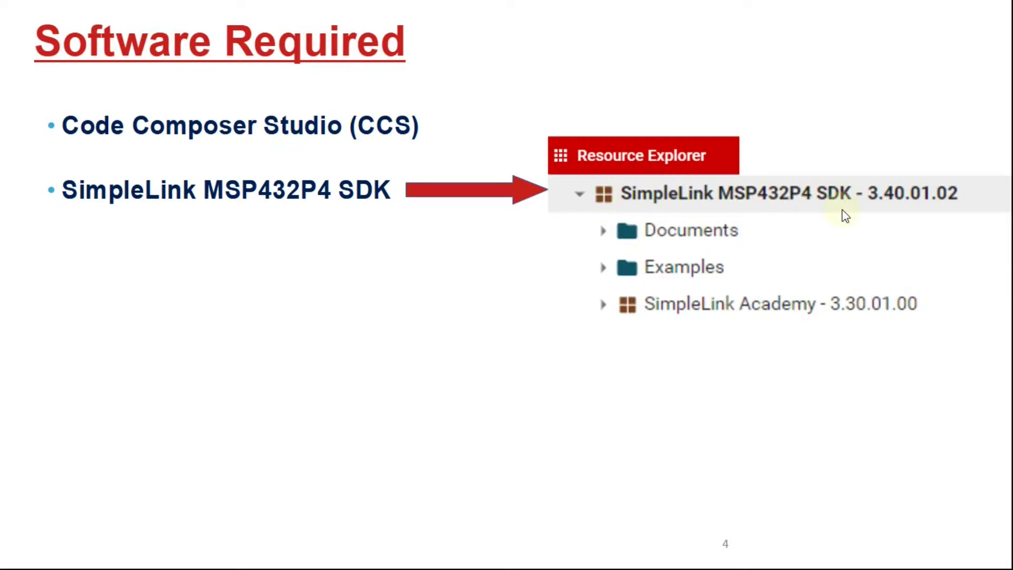
pyautogui.press('Escape')
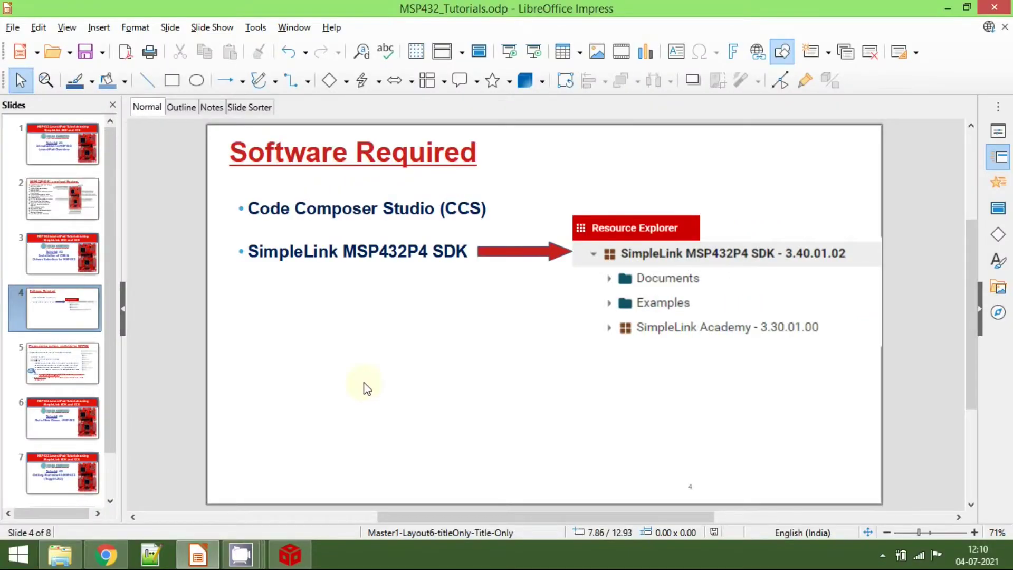
pyautogui.click(290, 554)
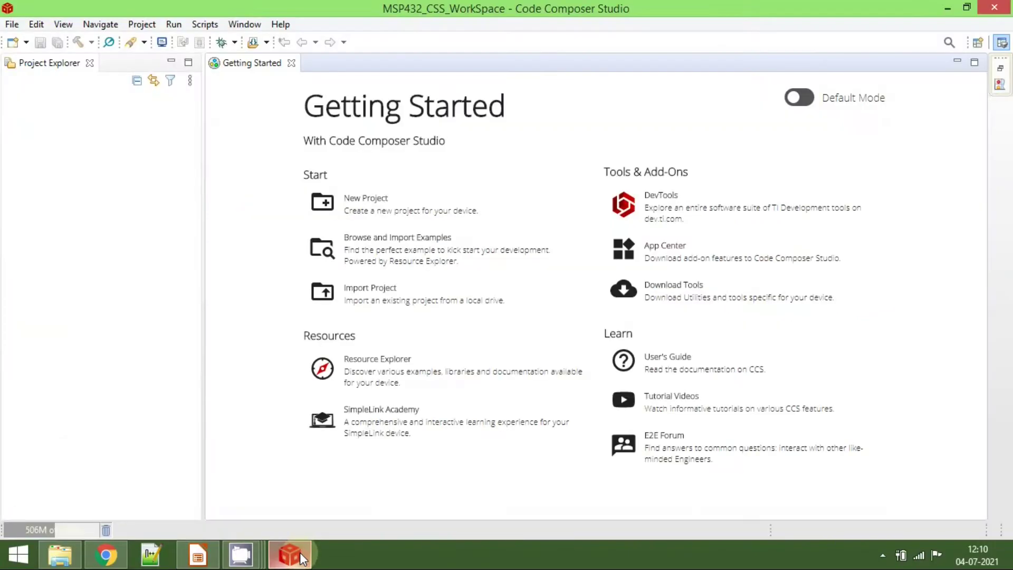
pyautogui.click(20, 25)
pyautogui.moveTo(59, 26)
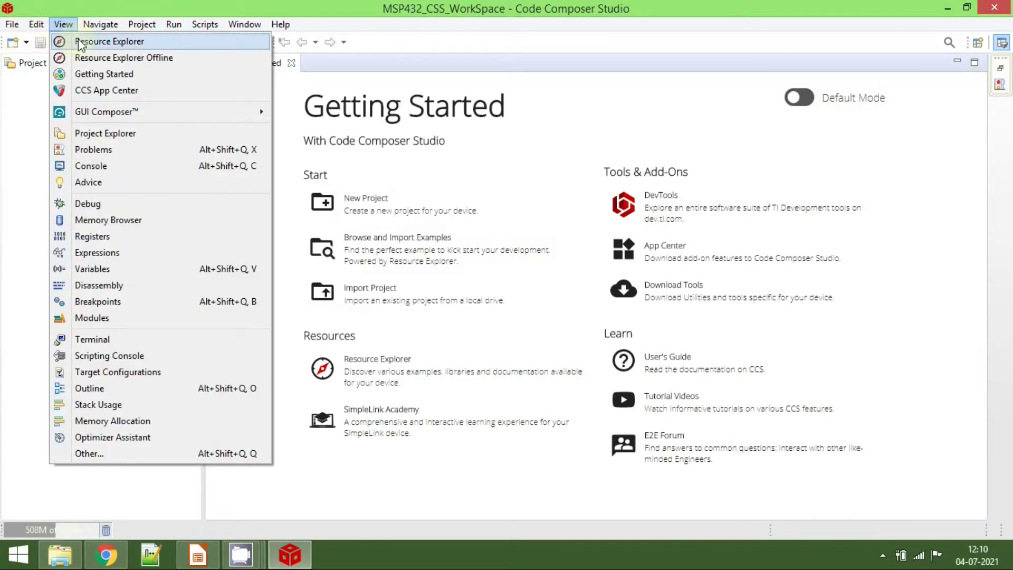
pyautogui.click(112, 42)
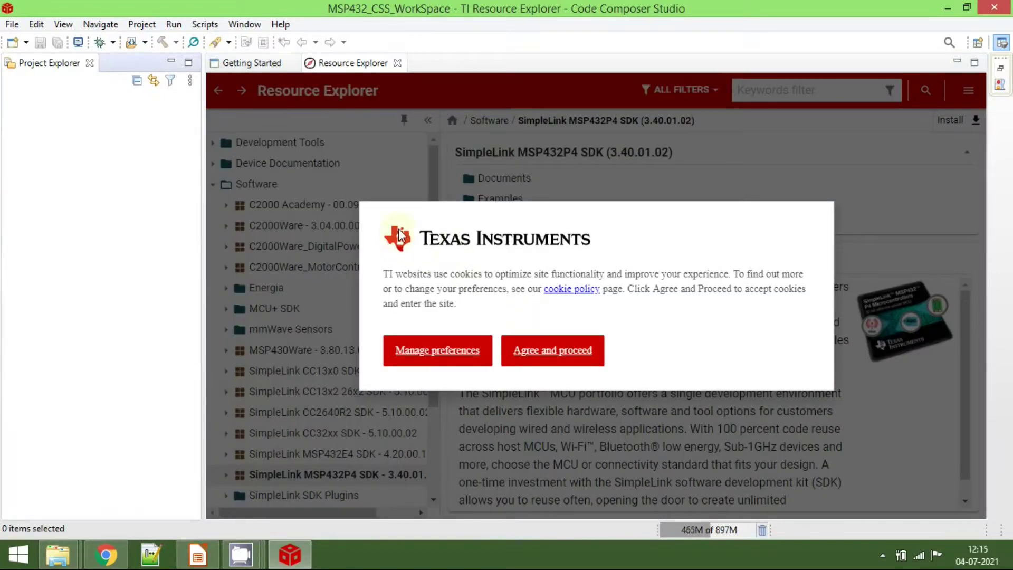
pyautogui.click(572, 355)
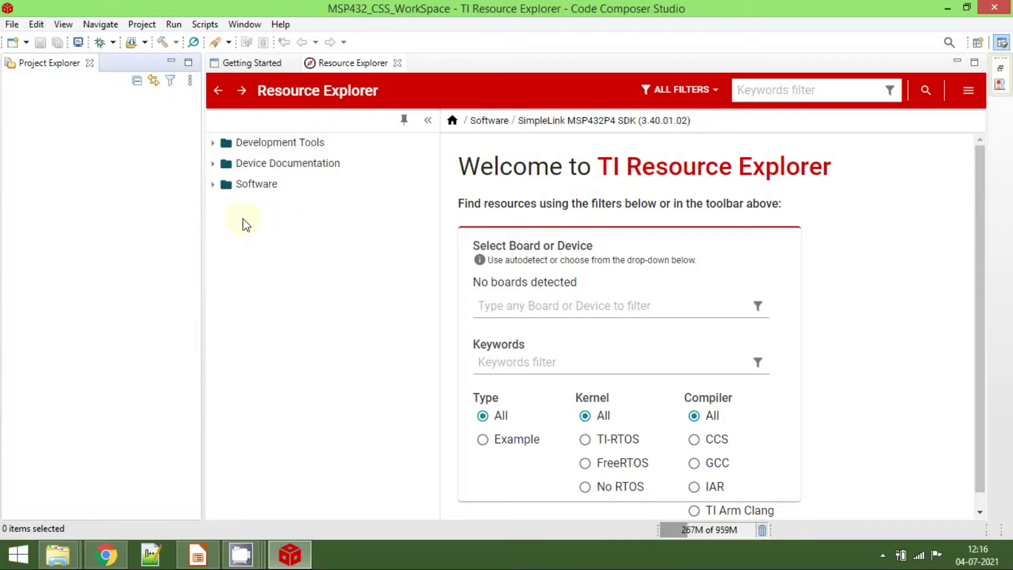
# - Start installing SimpleLink MSP432P4 SDK 3.40.01.02 with its XDCTools and SimpleLink Academy dependencies into C:\ti\, and check the task progress
pyautogui.click(213, 186)
pyautogui.scroll(-5, 305, 417)
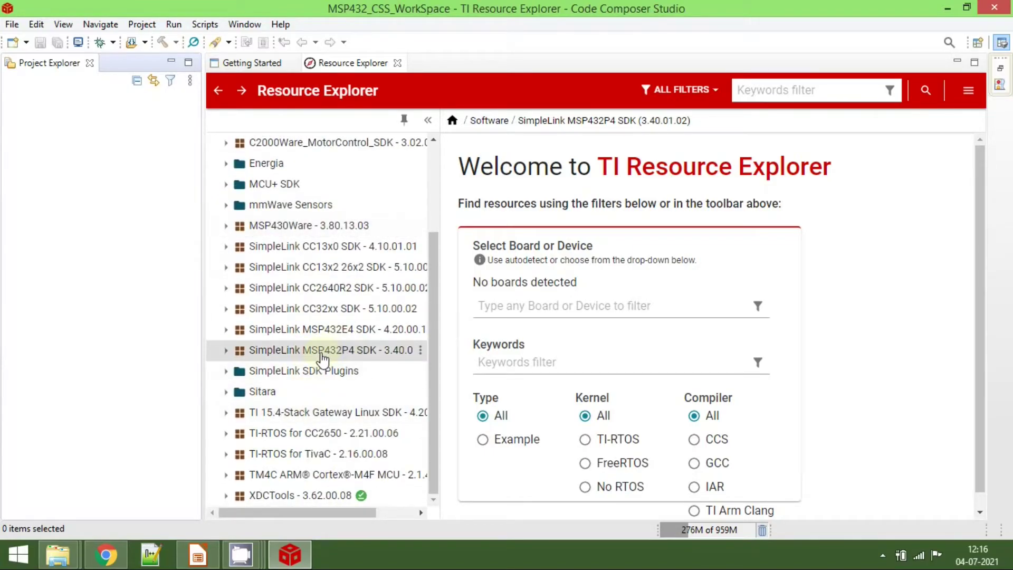
pyautogui.click(323, 358)
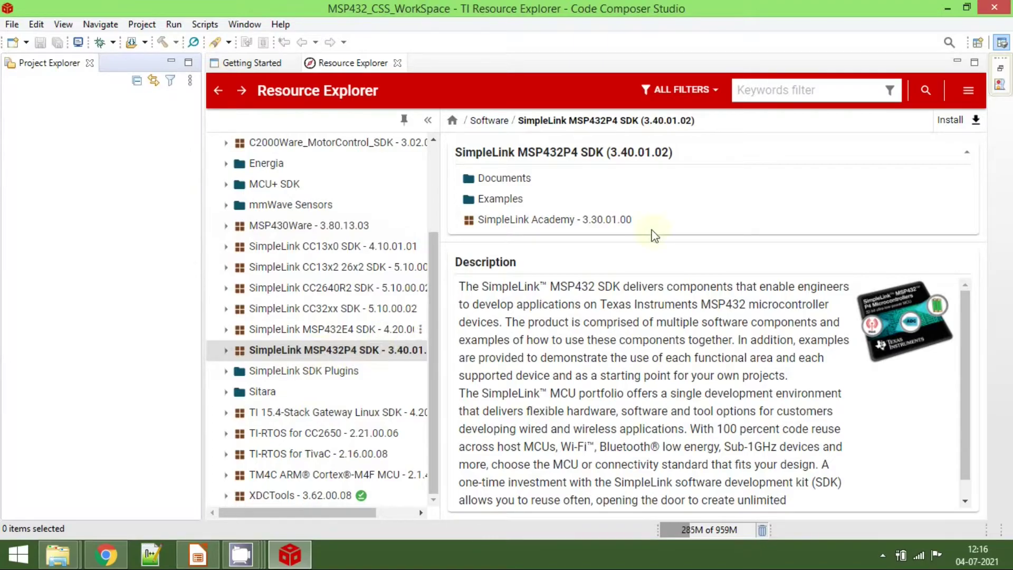
pyautogui.click(959, 122)
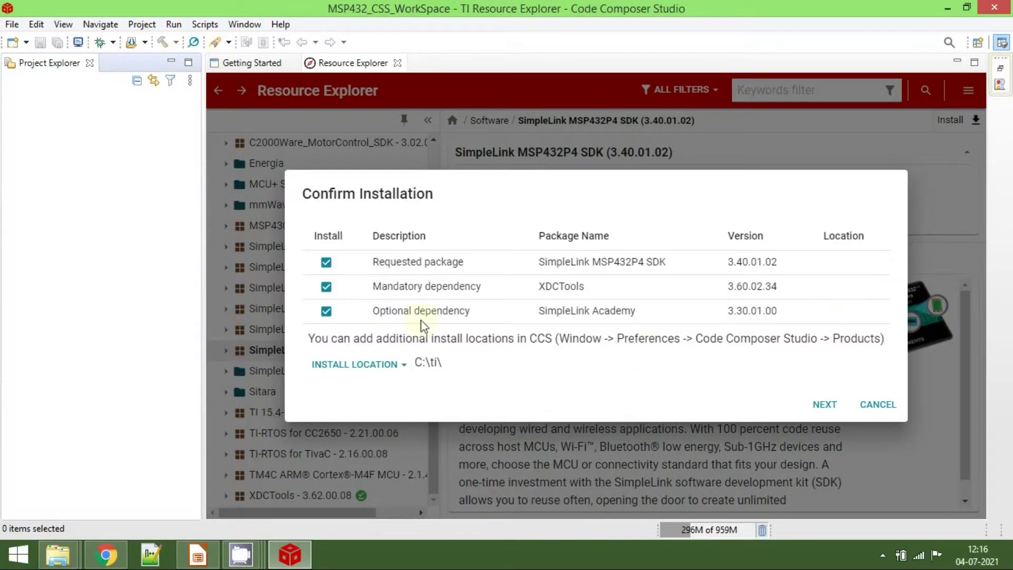
pyautogui.click(824, 405)
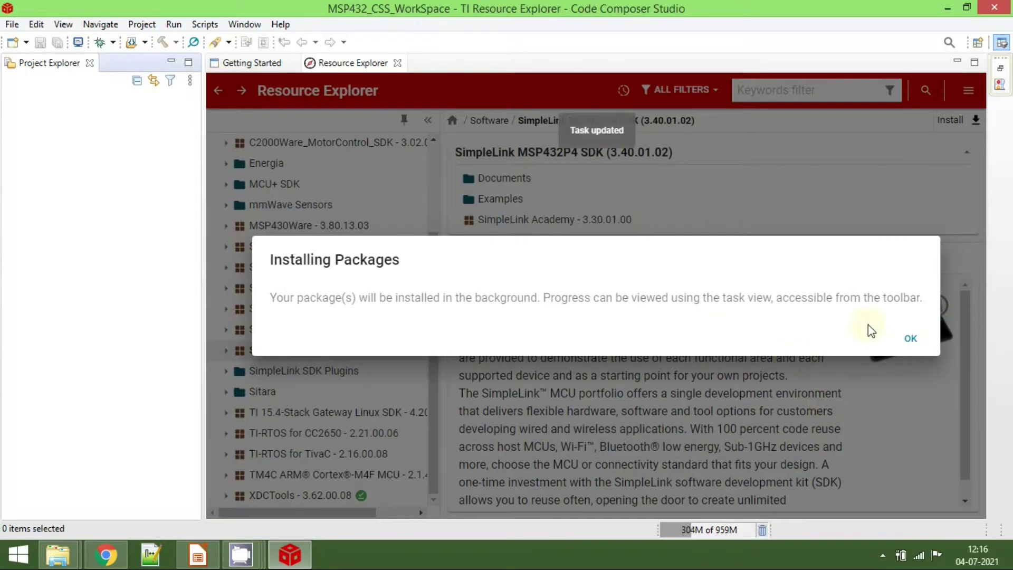
pyautogui.click(911, 338)
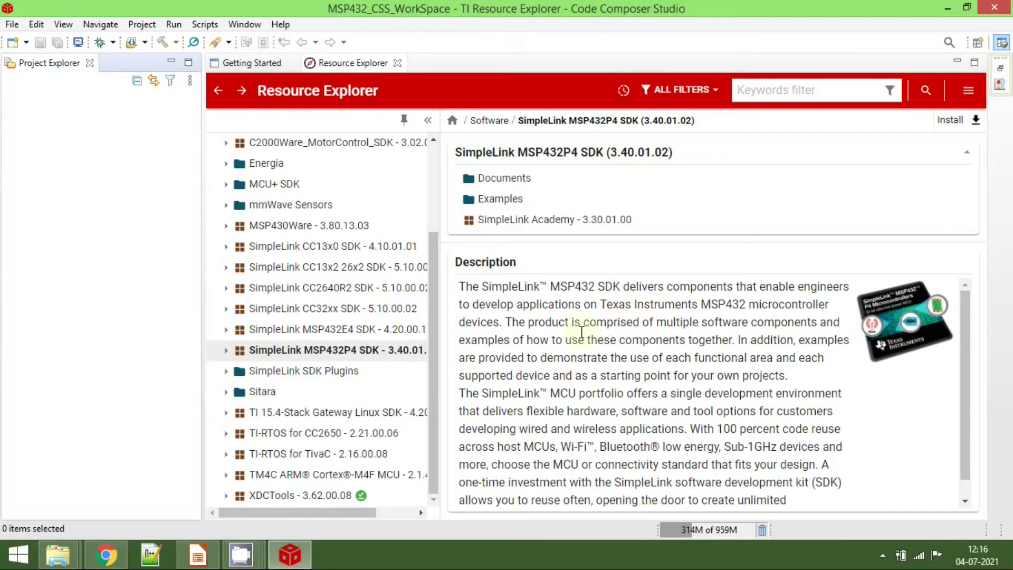
pyautogui.click(622, 91)
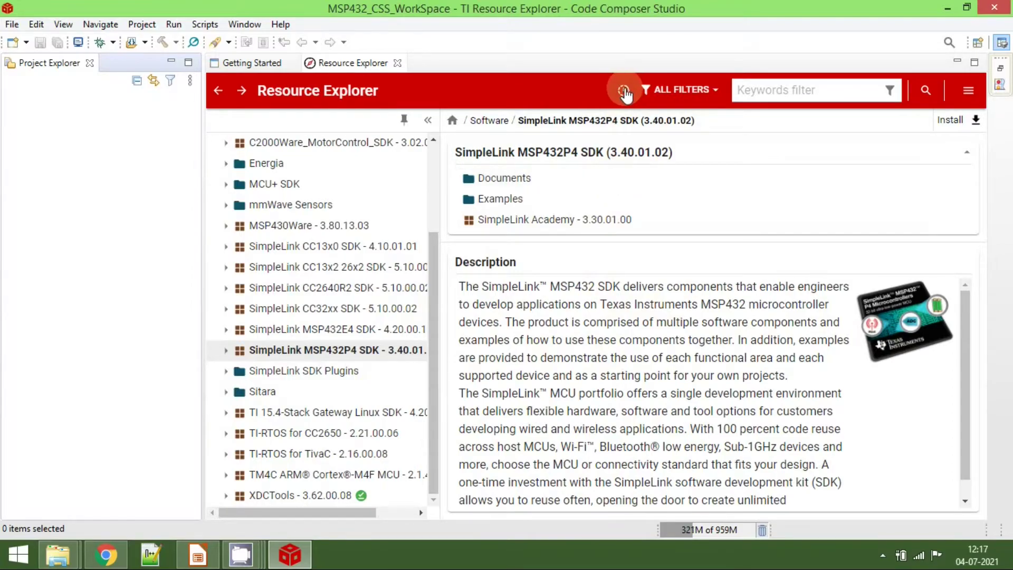
pyautogui.click(624, 91)
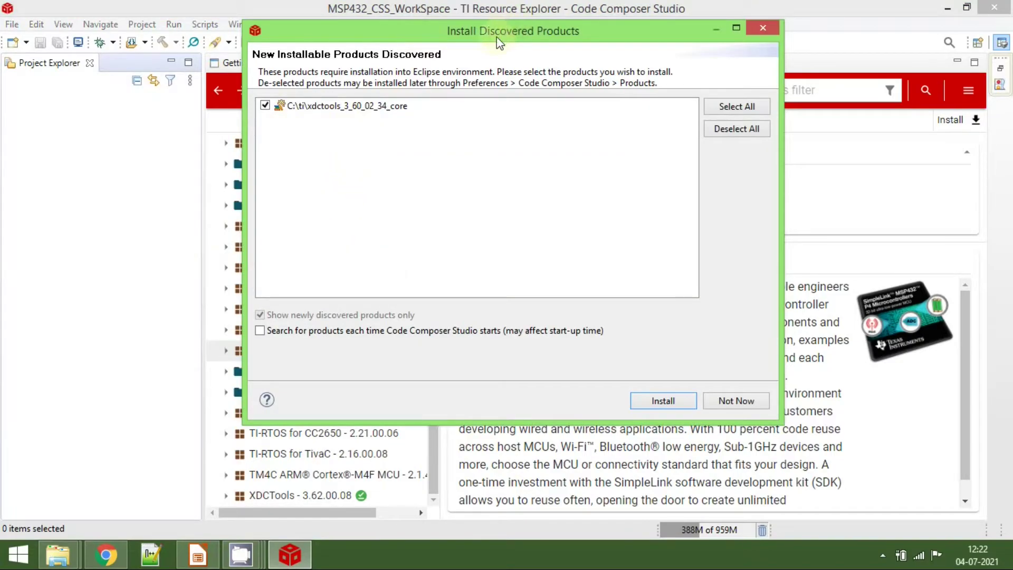
# - Install the discovered xdctools_3_60_02_34_core product and restart Code Composer Studio to apply it
pyautogui.moveTo(500, 43); pyautogui.dragTo(501, 56)
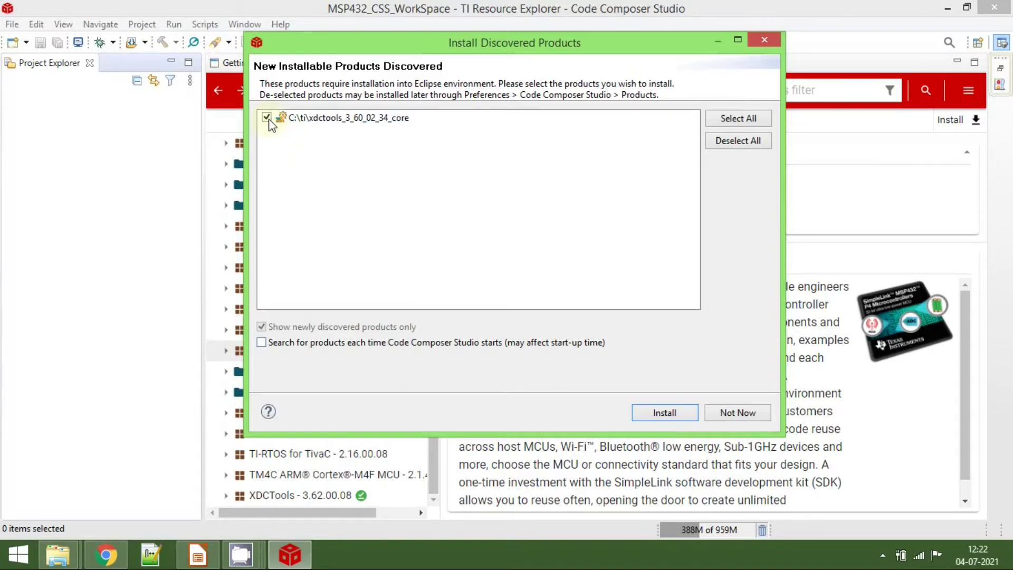
pyautogui.click(661, 417)
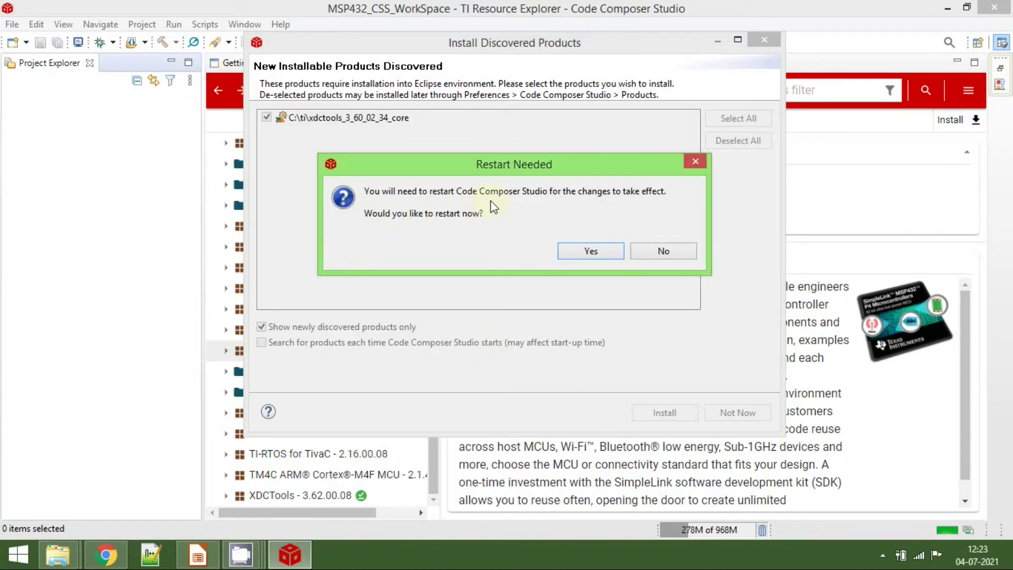
pyautogui.click(591, 252)
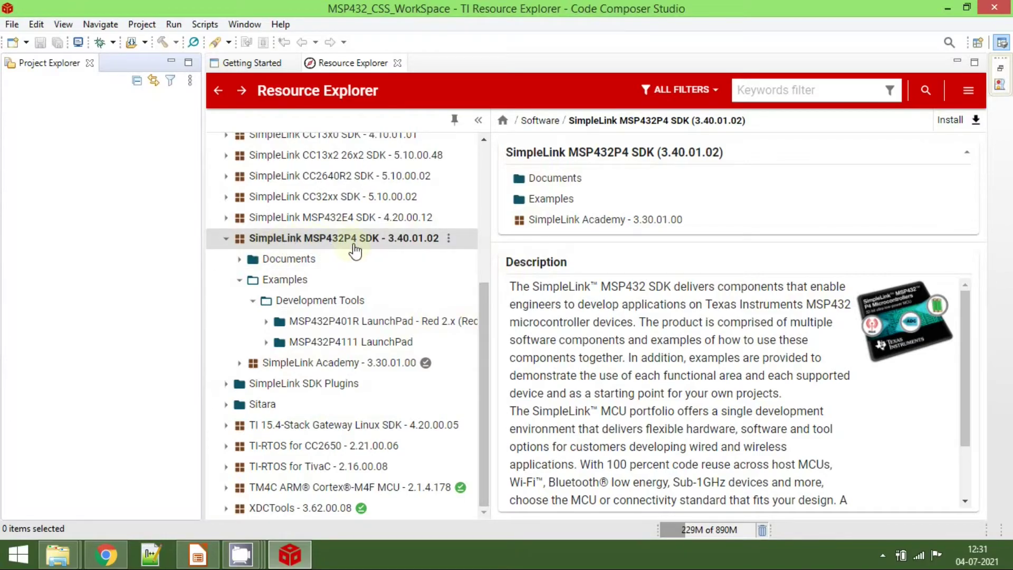
# - Start installing the requested SimpleLink MSP432P4 SDK 3.40.01.02 package alone into C:\ti\
pyautogui.click(956, 123)
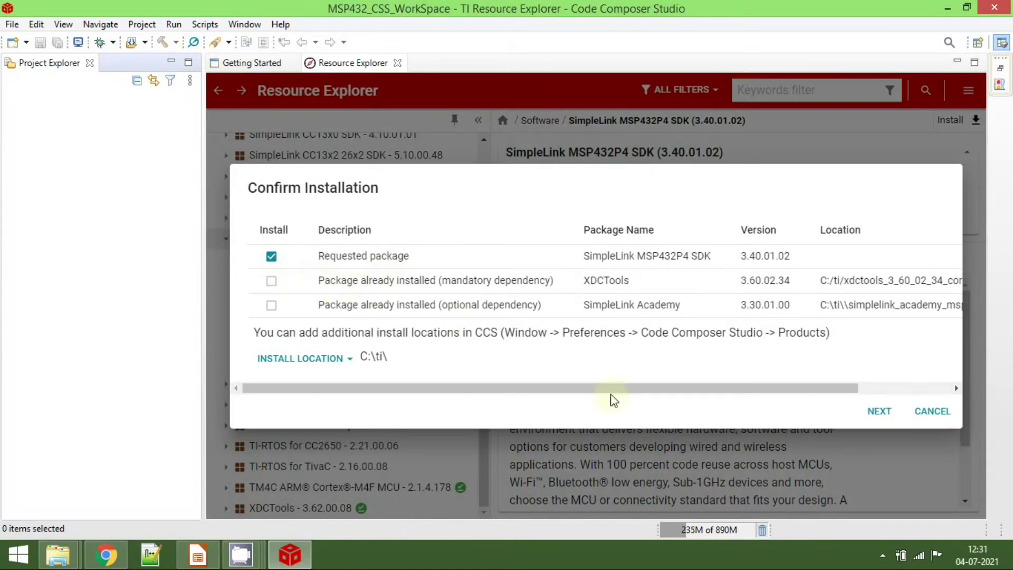
pyautogui.click(876, 417)
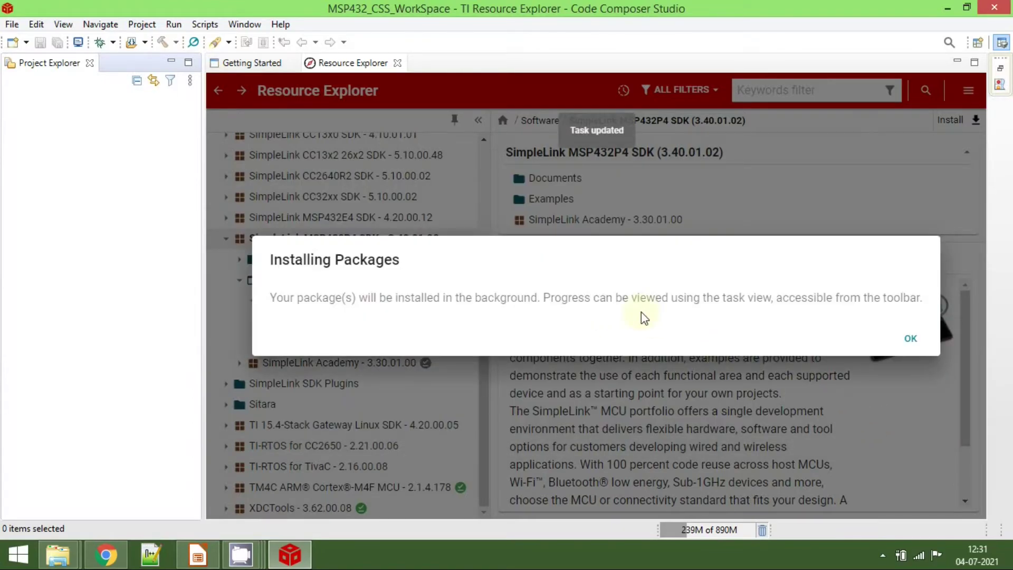
pyautogui.click(909, 339)
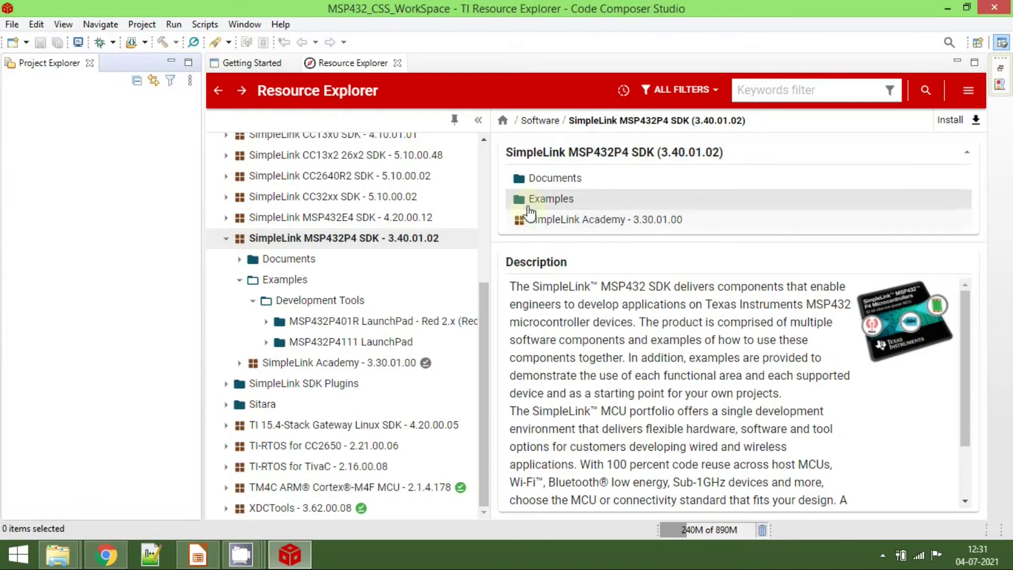
# - Check the SDK's installation task, dismiss its entry, and switch to the MSP432_Tutorials.odp presentation in LibreOffice Impress
pyautogui.click(624, 91)
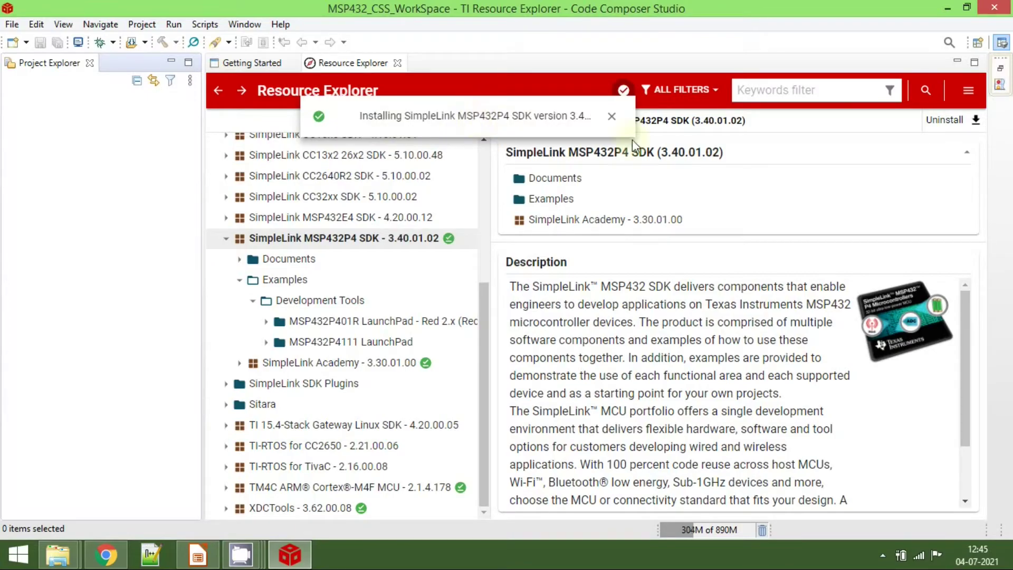
pyautogui.click(612, 117)
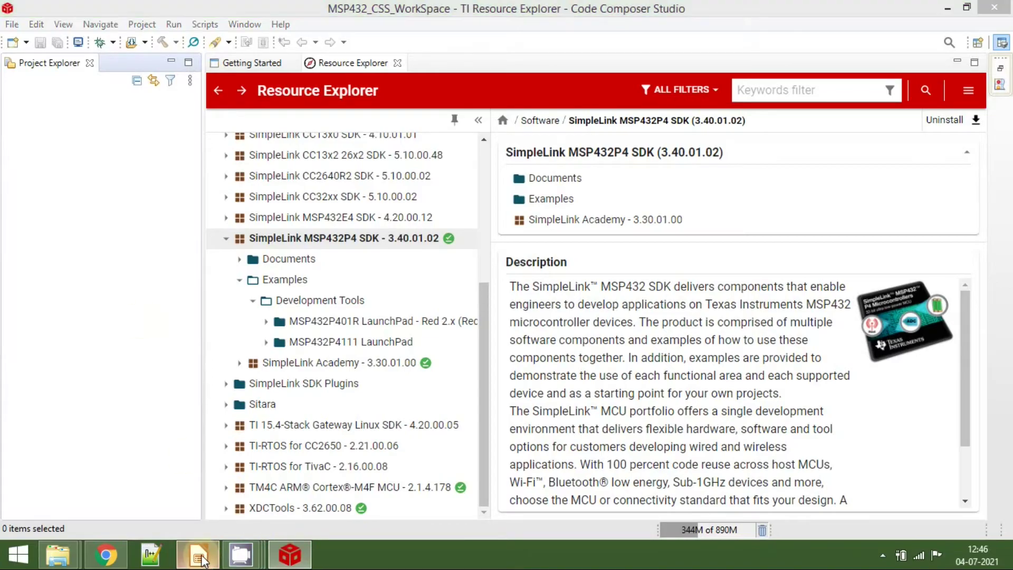
pyautogui.hotkey('alt', 'Tab')
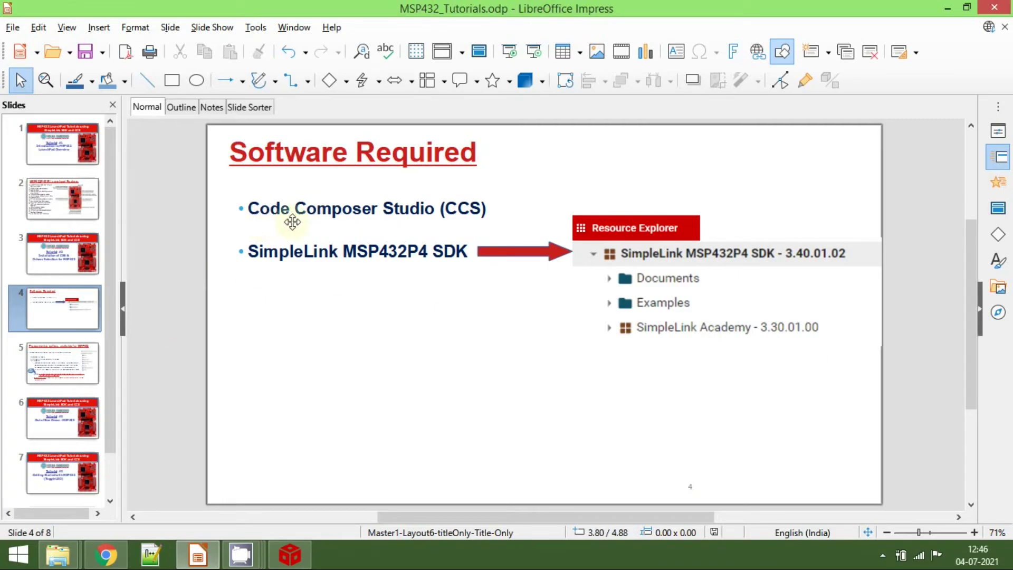